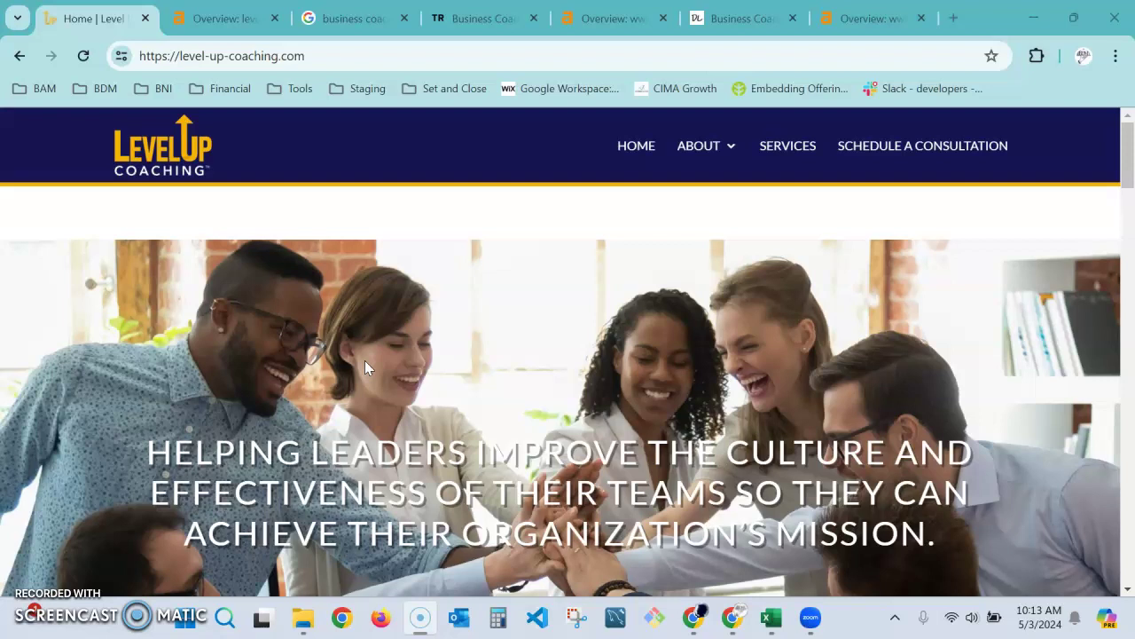
Step: Examine the Google results for "business coach", from the sponsored listings down through the ranked organic results
click(350, 18)
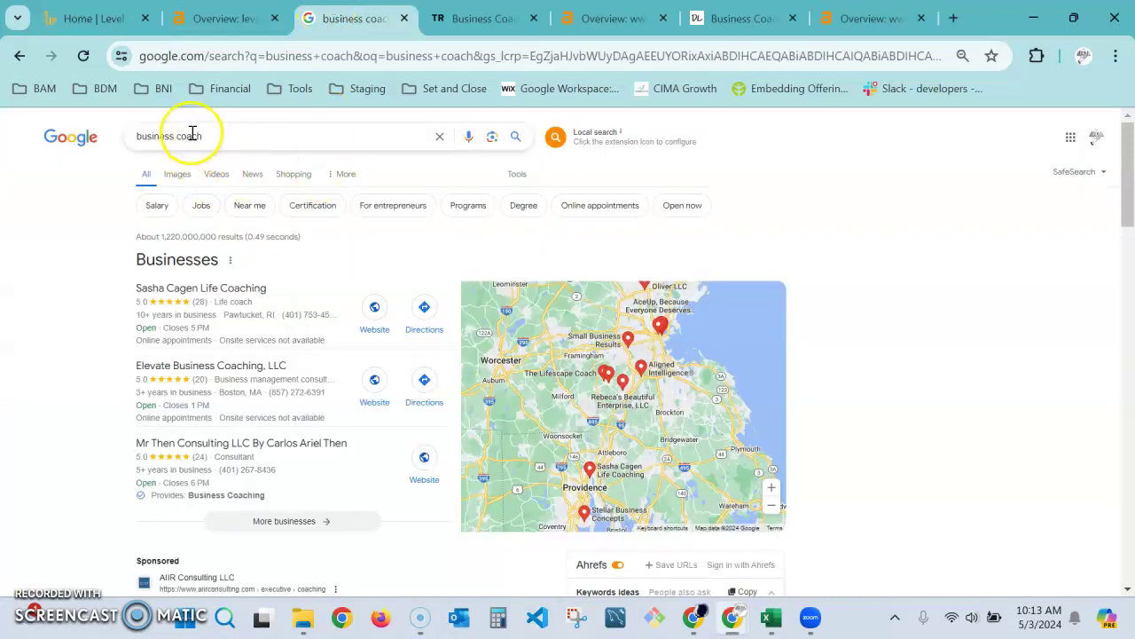
scroll(89, 306, down, 5)
scroll(77, 272, down, 5)
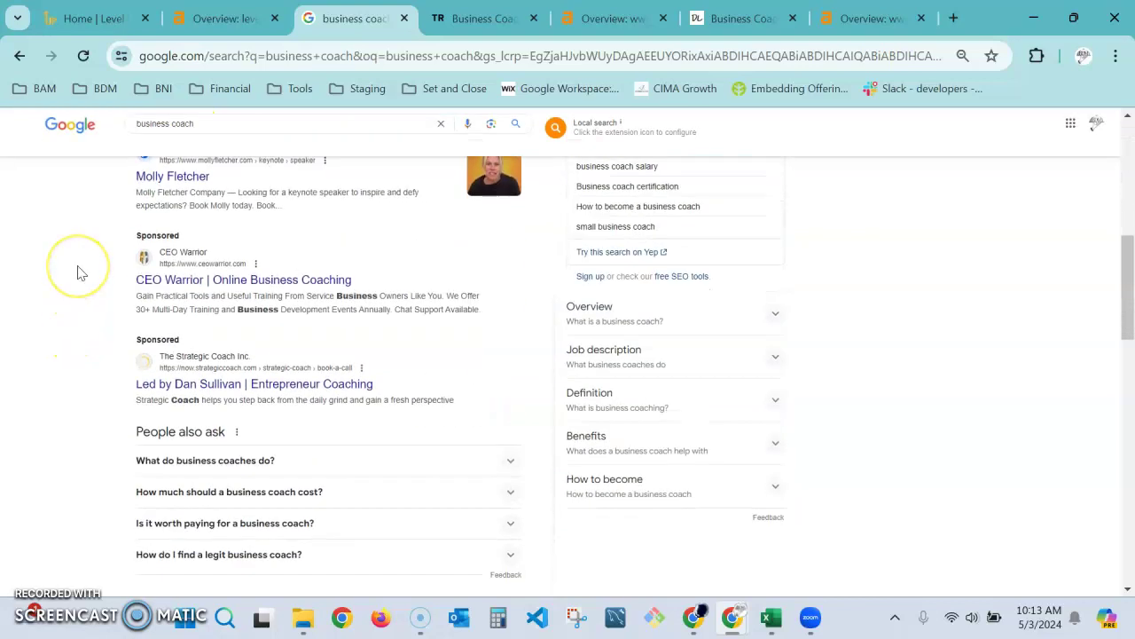
scroll(76, 271, down, 2)
scroll(77, 272, up, 2)
scroll(133, 351, down, 3)
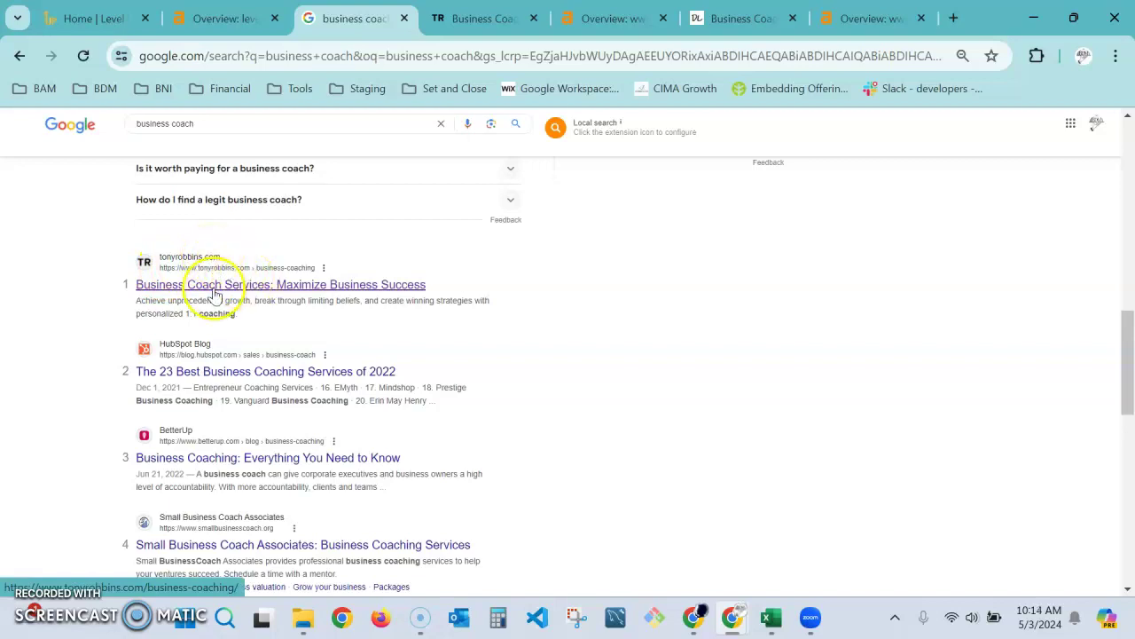
scroll(215, 284, down, 3)
scroll(127, 404, down, 1)
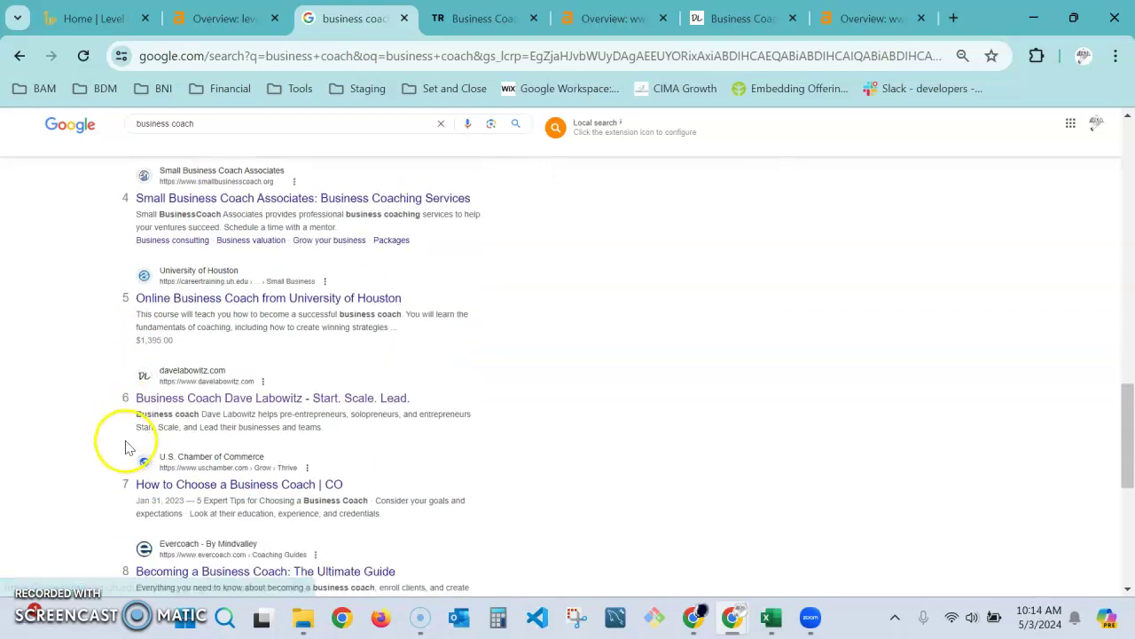
Step: Compare the Ahrefs overviews of level-up-coaching.com, tonyrobbins.com/business-coaching and davelabowitz.com, ending on the level-up-coaching.com overview
click(85, 14)
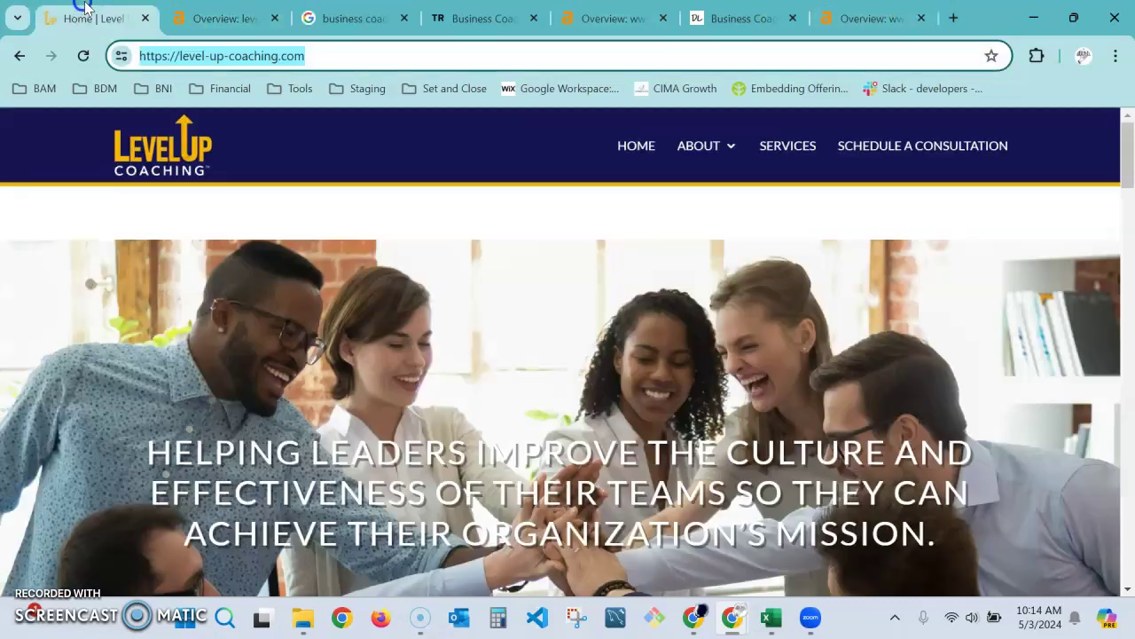
click(232, 15)
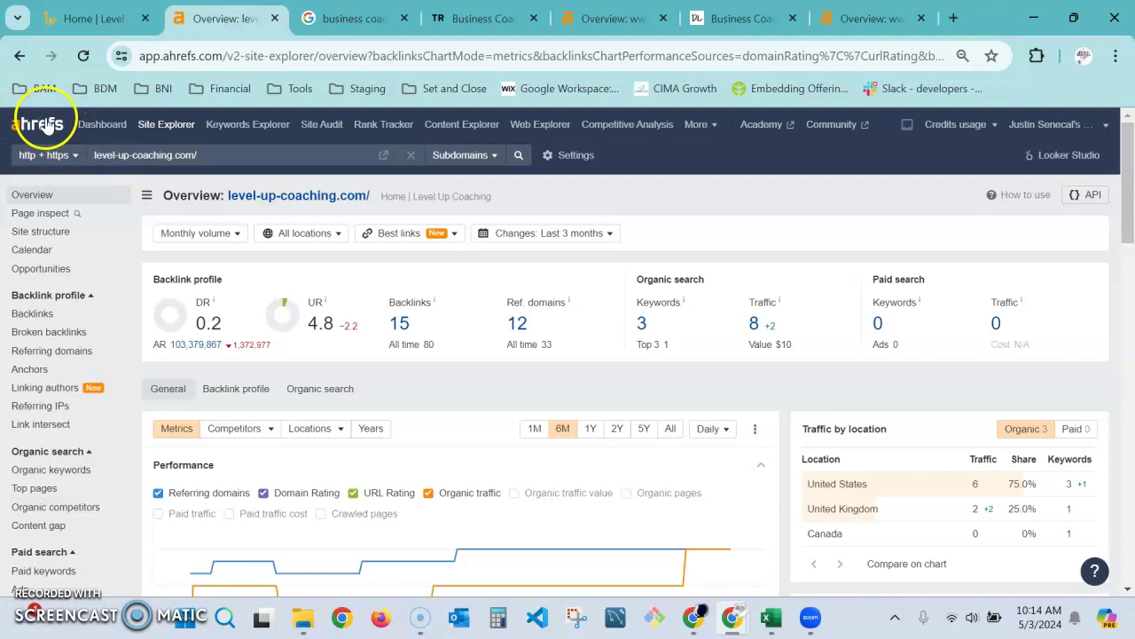
mouse_move(211, 300)
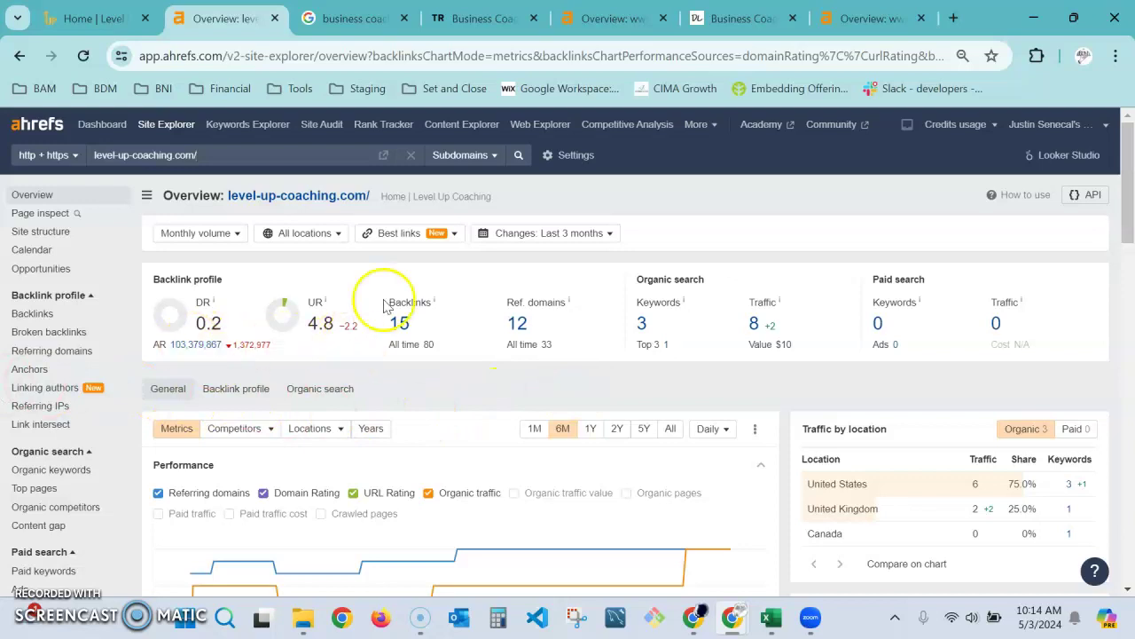
click(634, 16)
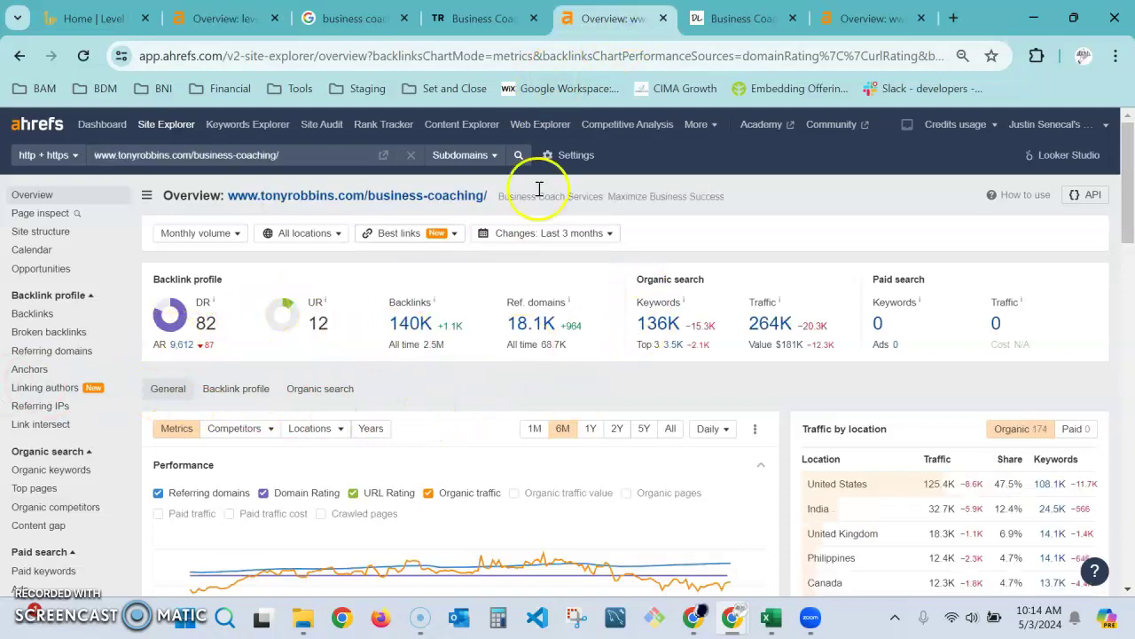
click(860, 20)
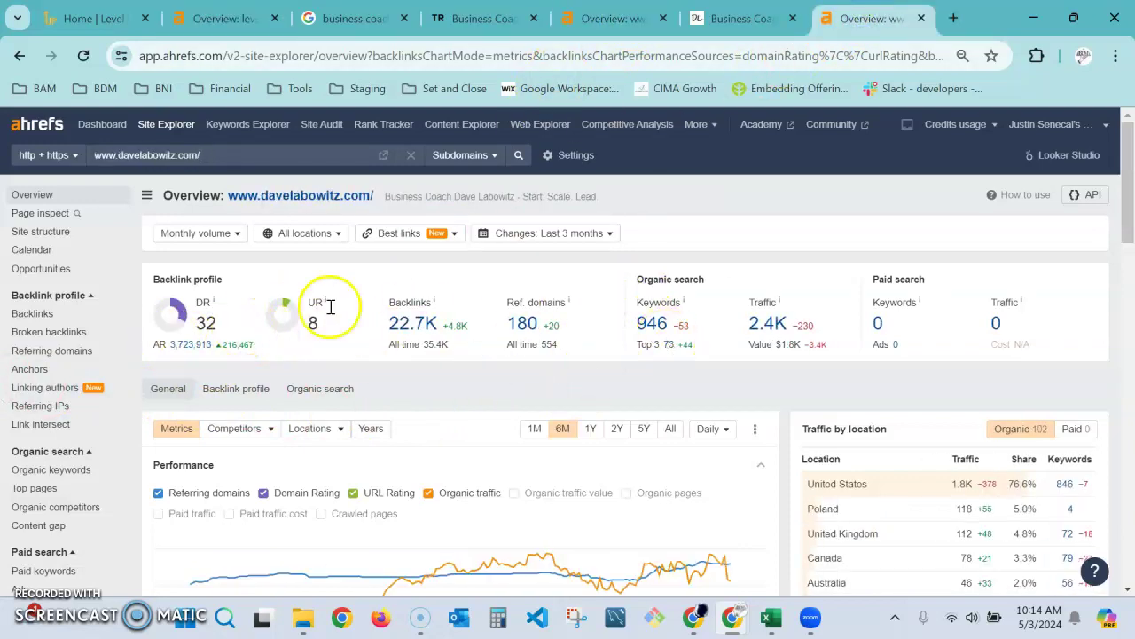
click(218, 20)
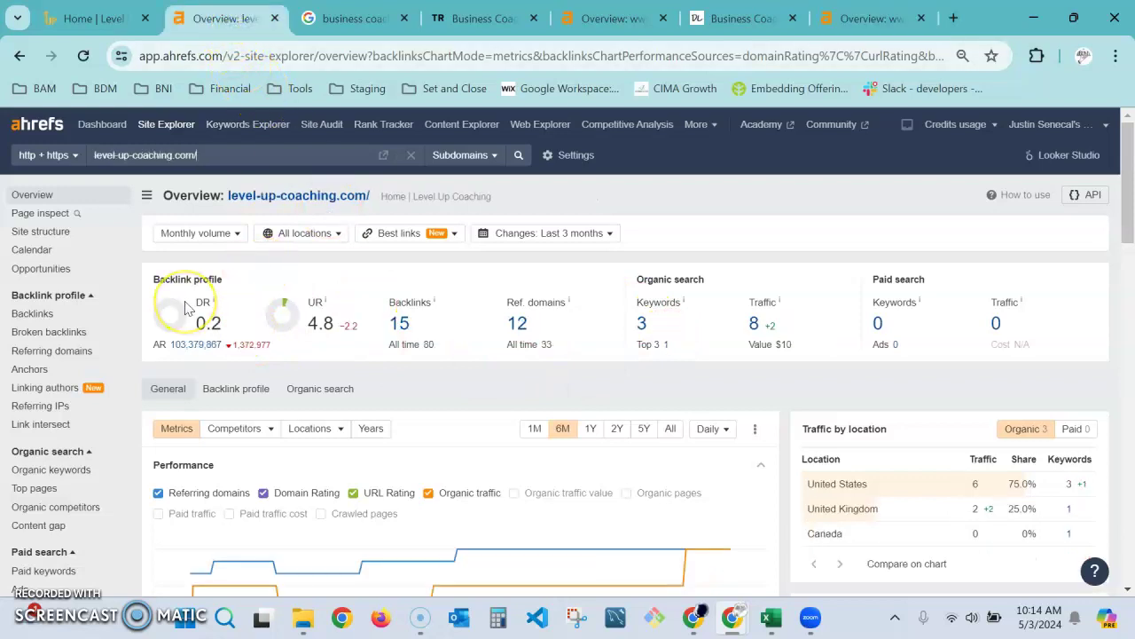
Step: Examine the domain rating, referring domains and backlinks metrics in the level-up-coaching.com overview
click(215, 305)
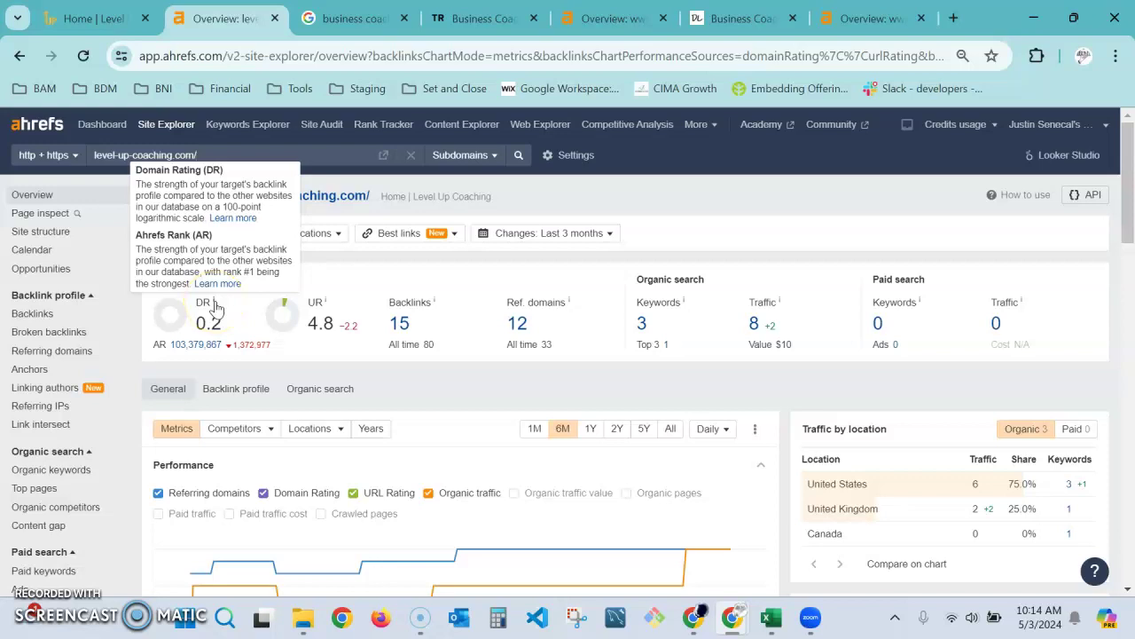
click(313, 289)
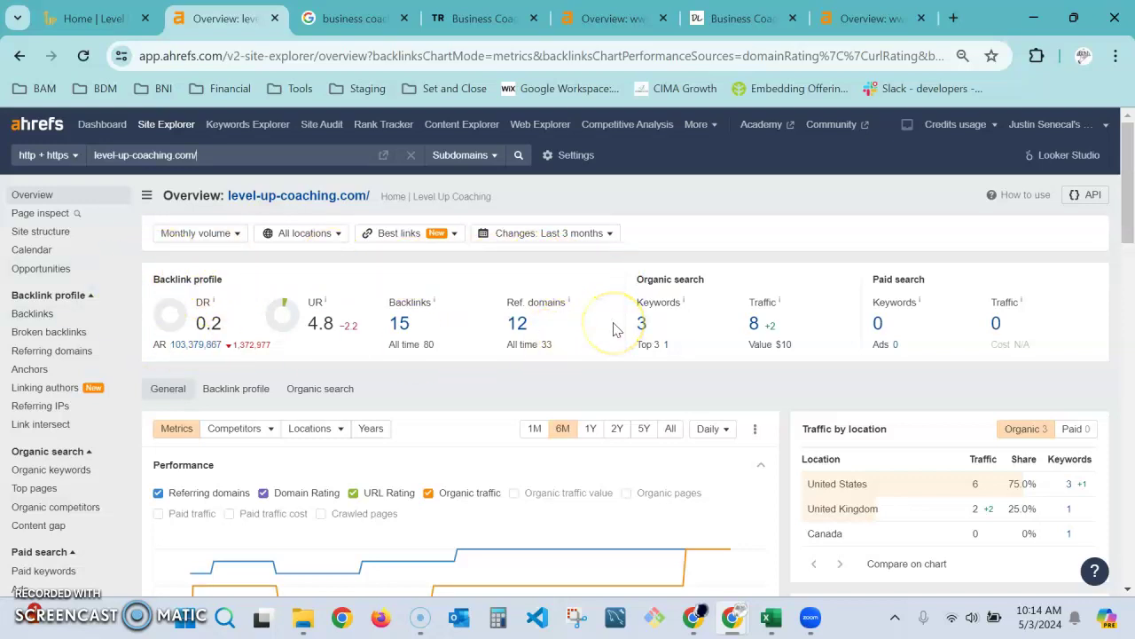
click(564, 302)
double_click(565, 302)
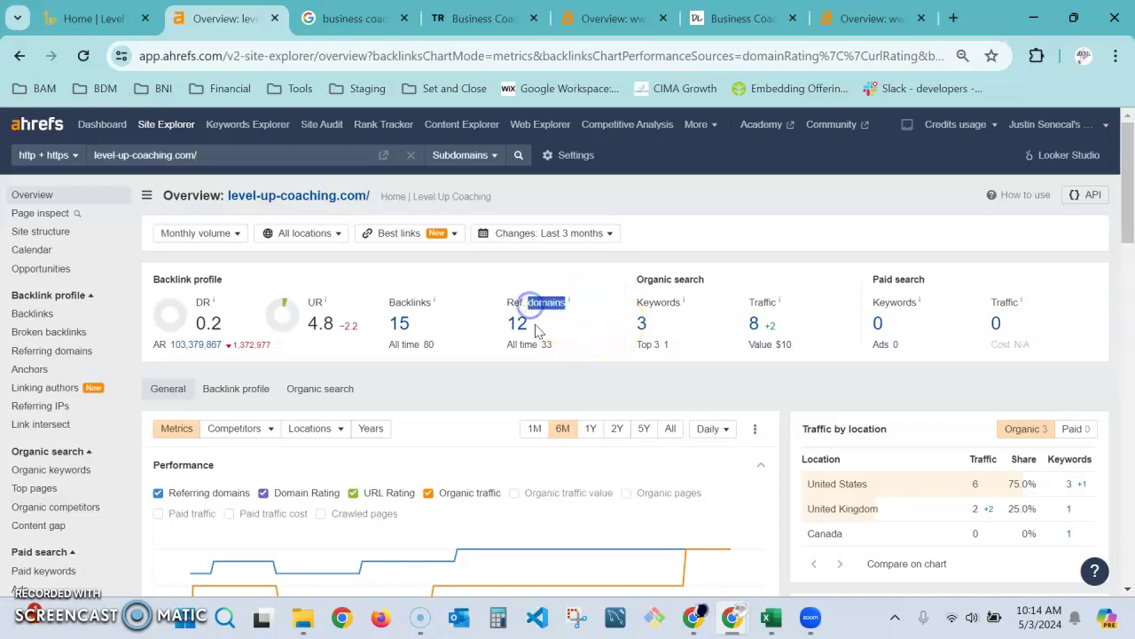
double_click(515, 302)
double_click(410, 302)
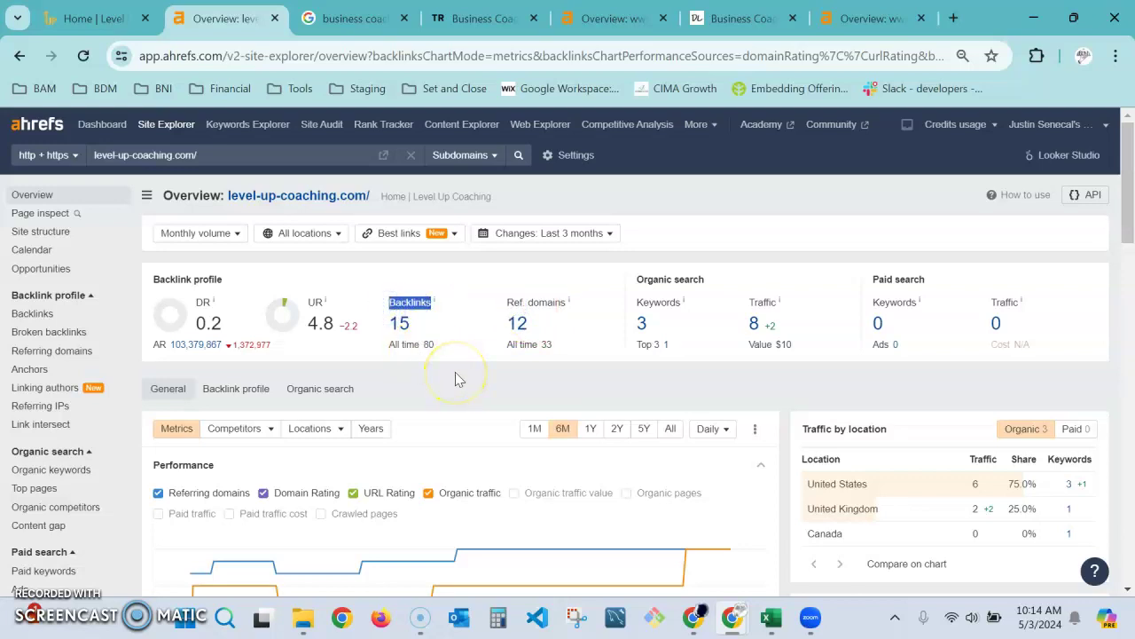
click(508, 283)
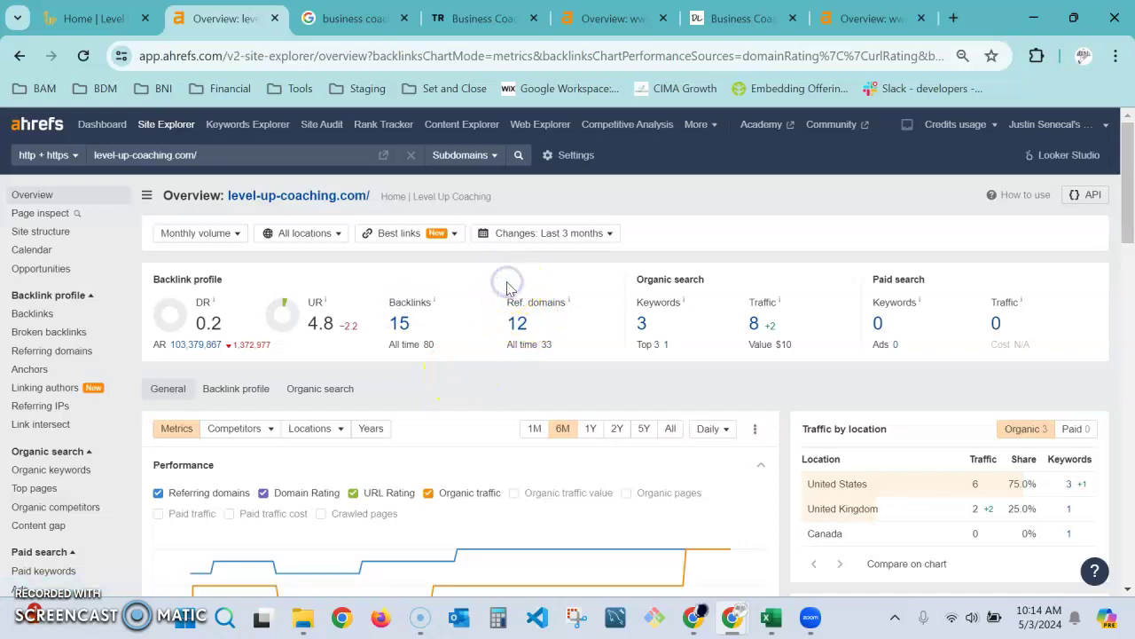
click(552, 358)
click(602, 450)
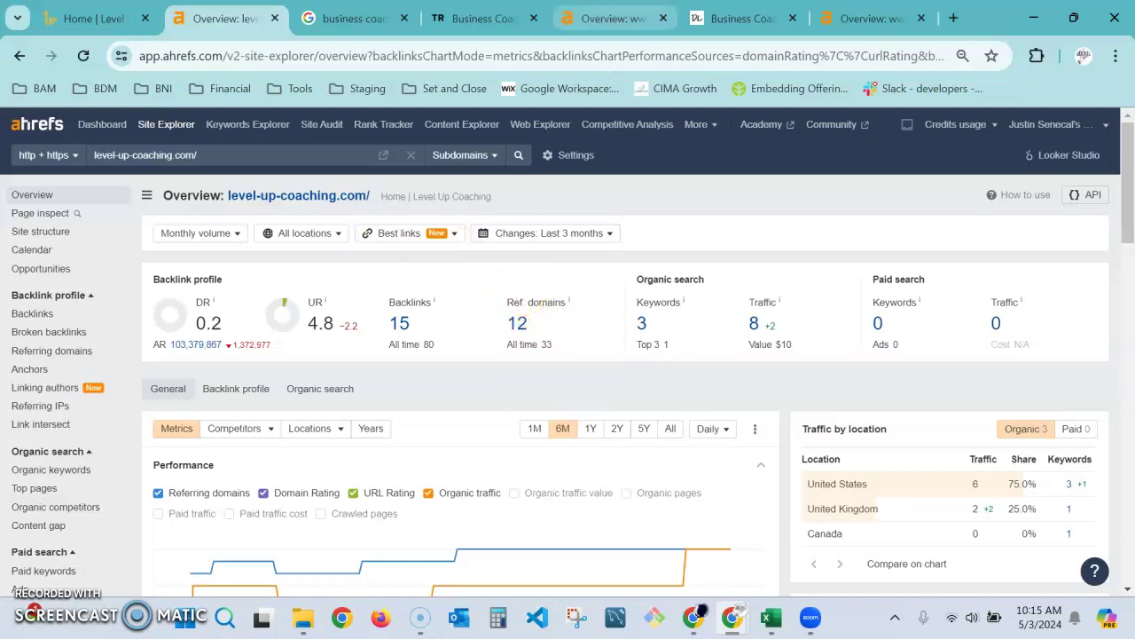
Step: Compare the backlink profiles of tonyrobbins.com/business-coaching and davelabowitz.com in their Ahrefs overviews
click(612, 18)
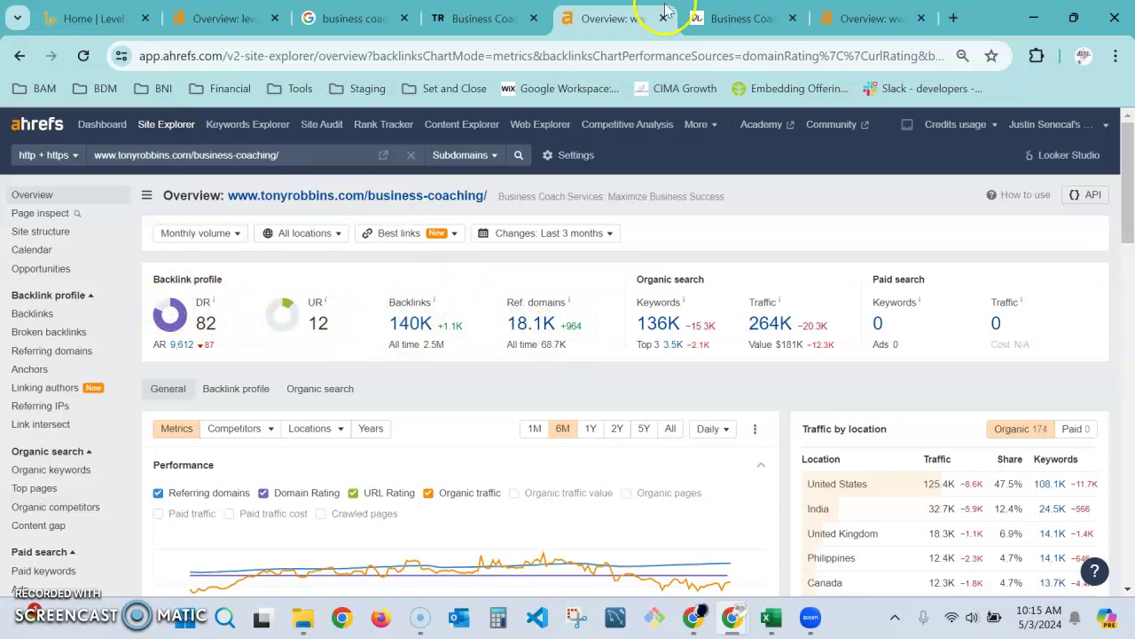
click(870, 18)
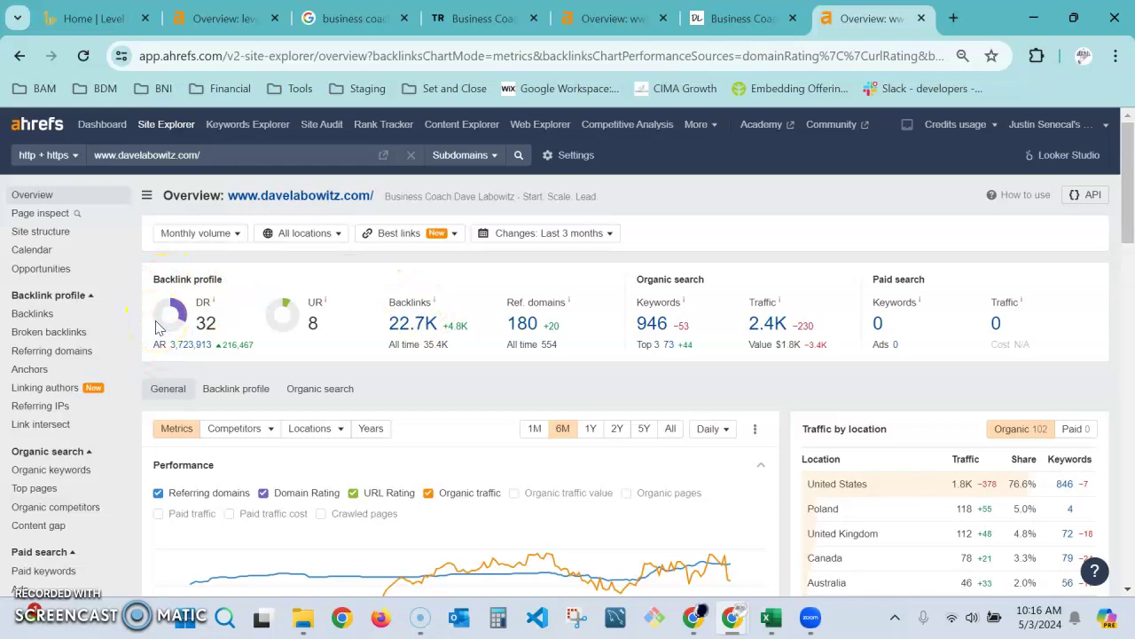
click(581, 18)
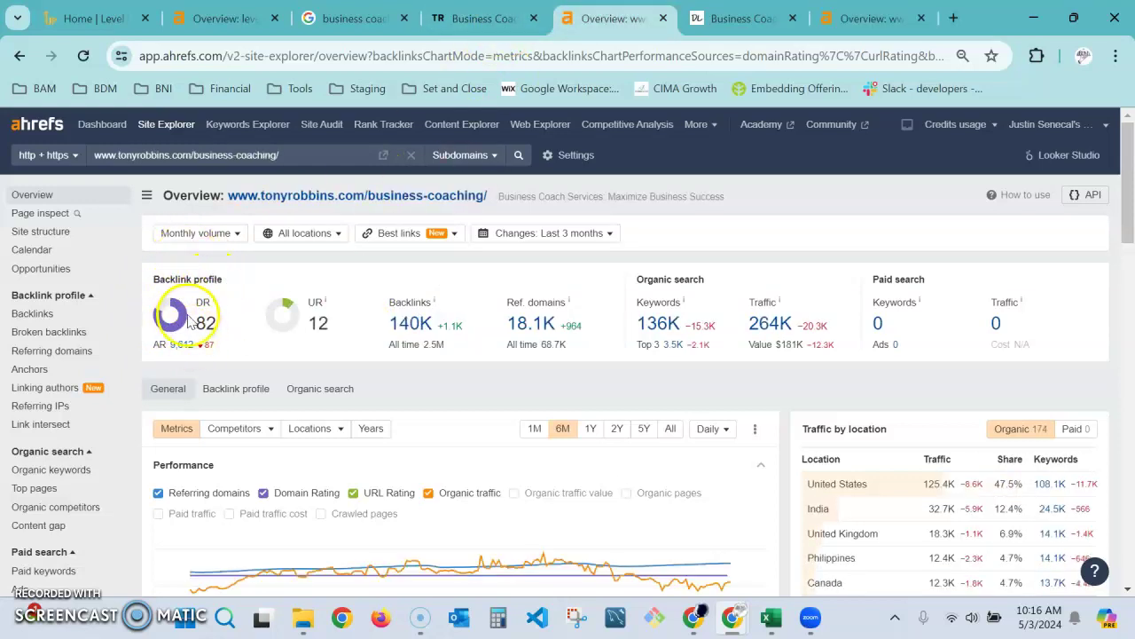
right_click(215, 135)
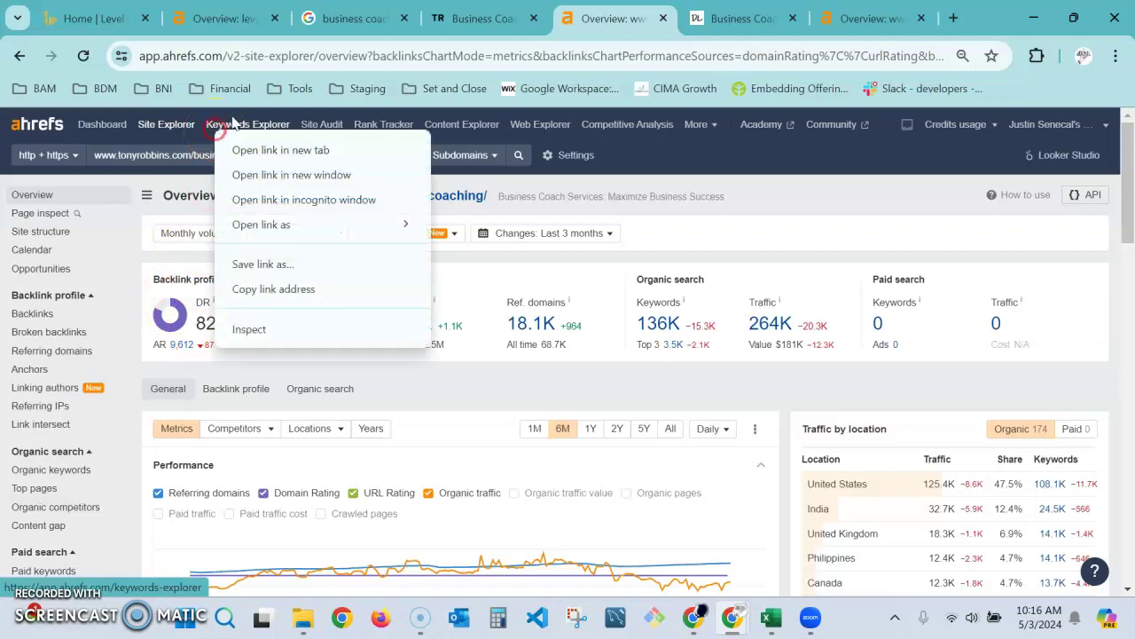
Step: Return to the "business coach" Google results and review where the competitor sites rank organically
click(354, 18)
scroll(173, 319, up, 1)
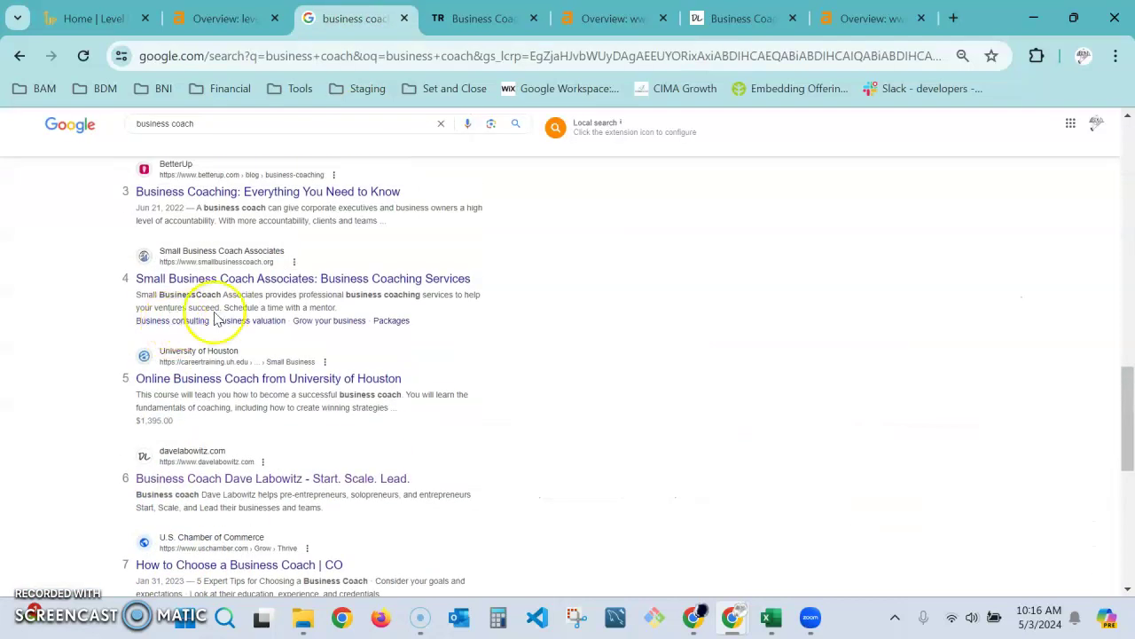
scroll(196, 228, up, 2)
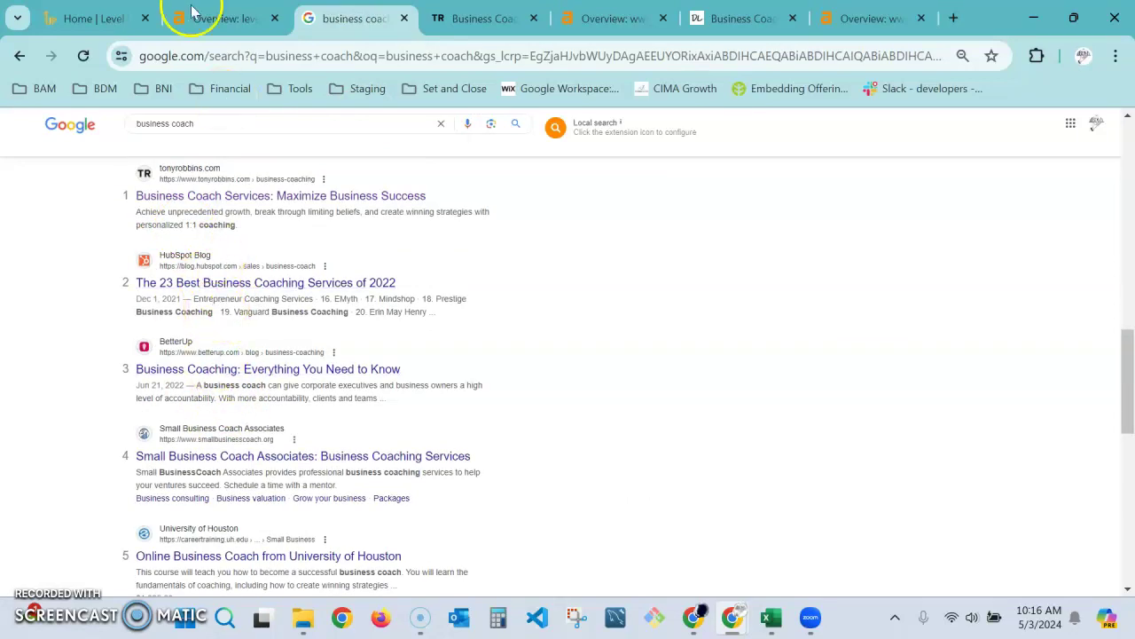
Step: Open the Ahrefs organic keywords reports for level-up-coaching.com and davelabowitz.com from their overviews
click(227, 18)
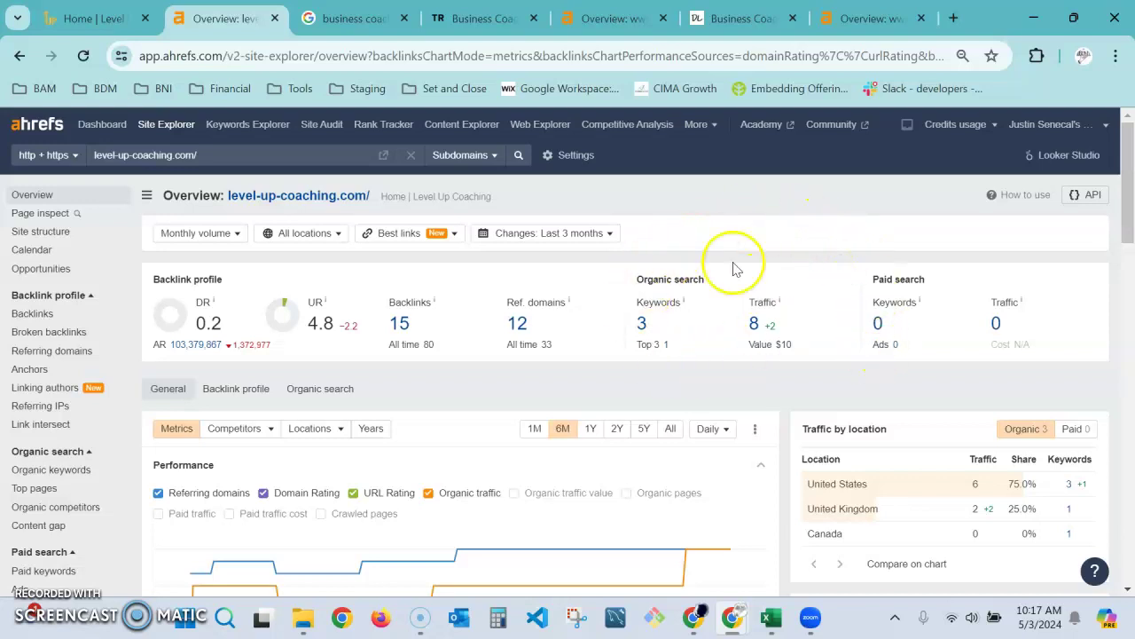
click(641, 324)
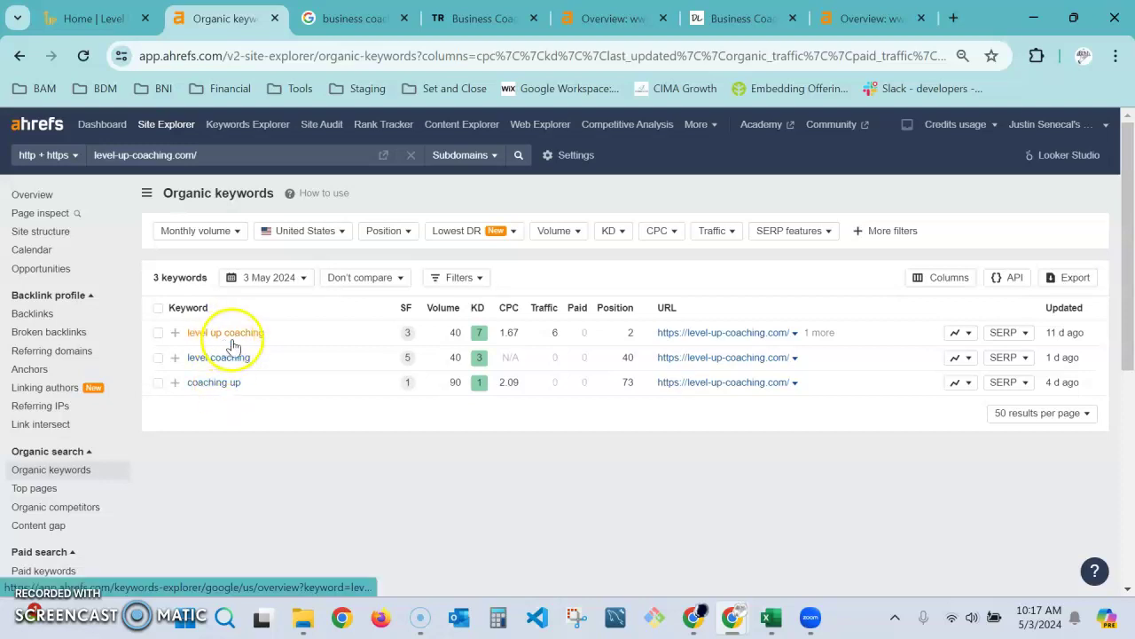
click(870, 18)
click(651, 324)
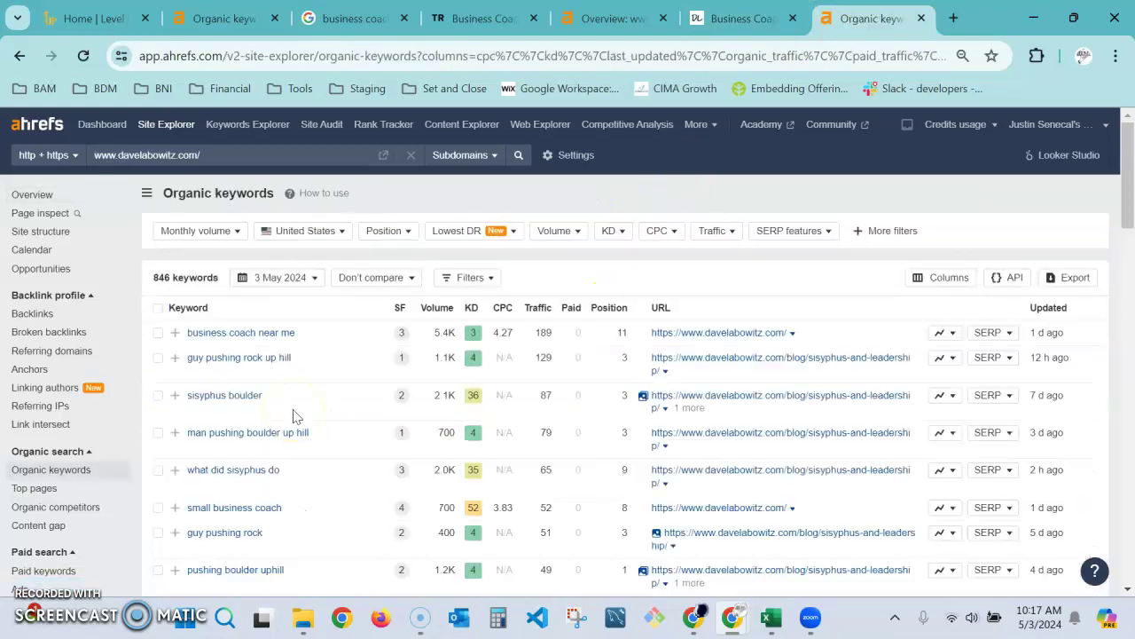
Step: Check the search volumes of "small business coach" and "business coach" in the davelabowitz.com organic keywords list
scroll(295, 353, down, 2)
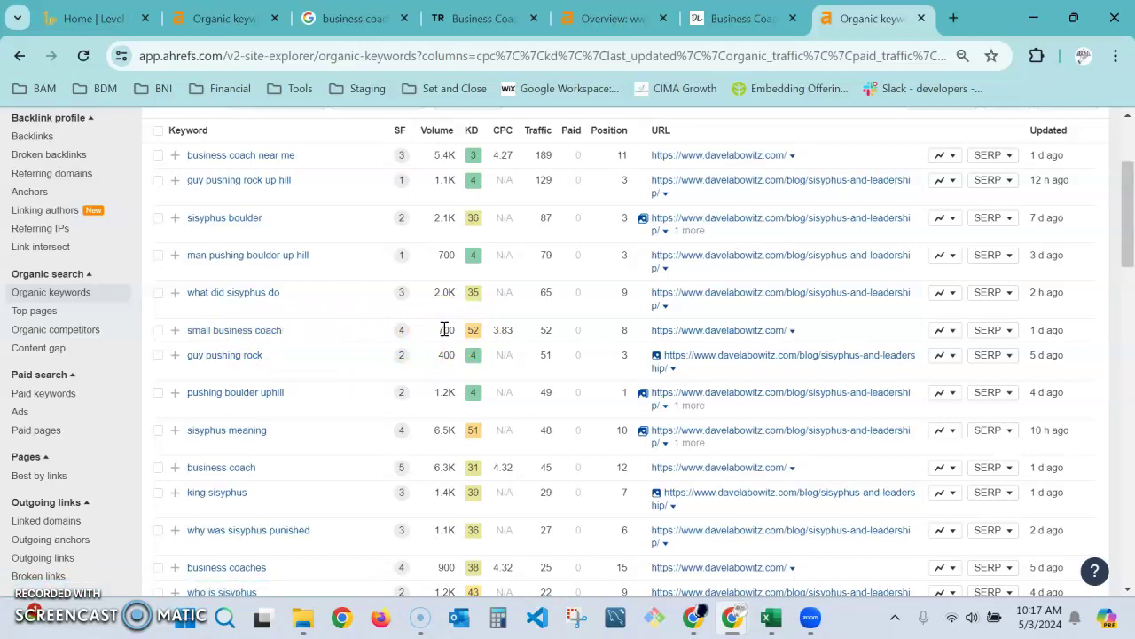
click(259, 329)
click(238, 334)
double_click(452, 327)
click(419, 341)
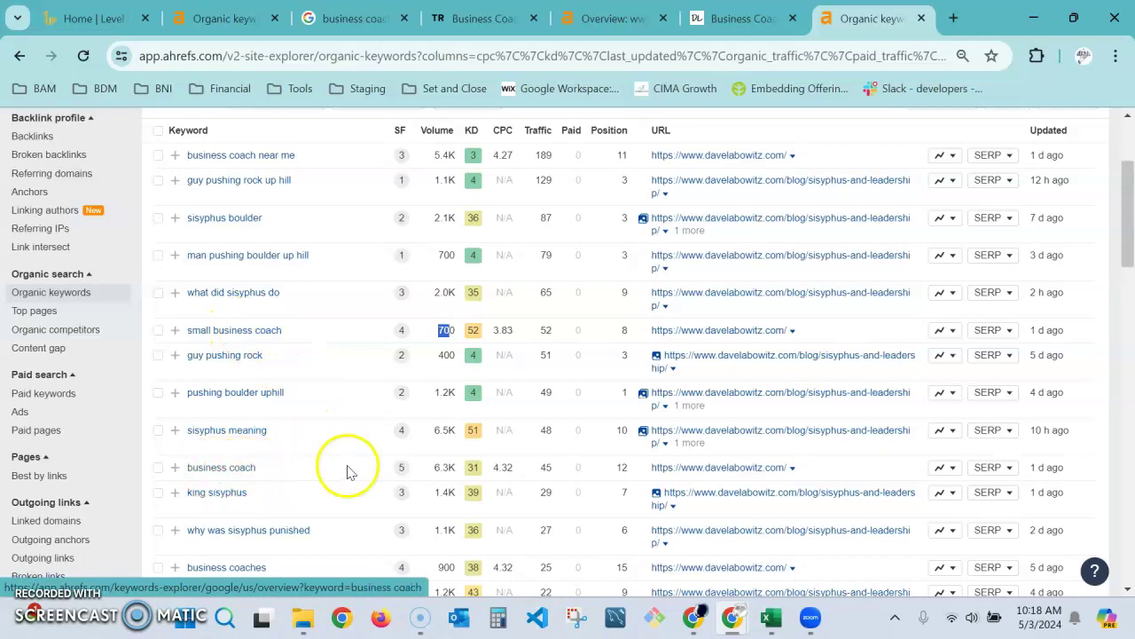
double_click(444, 467)
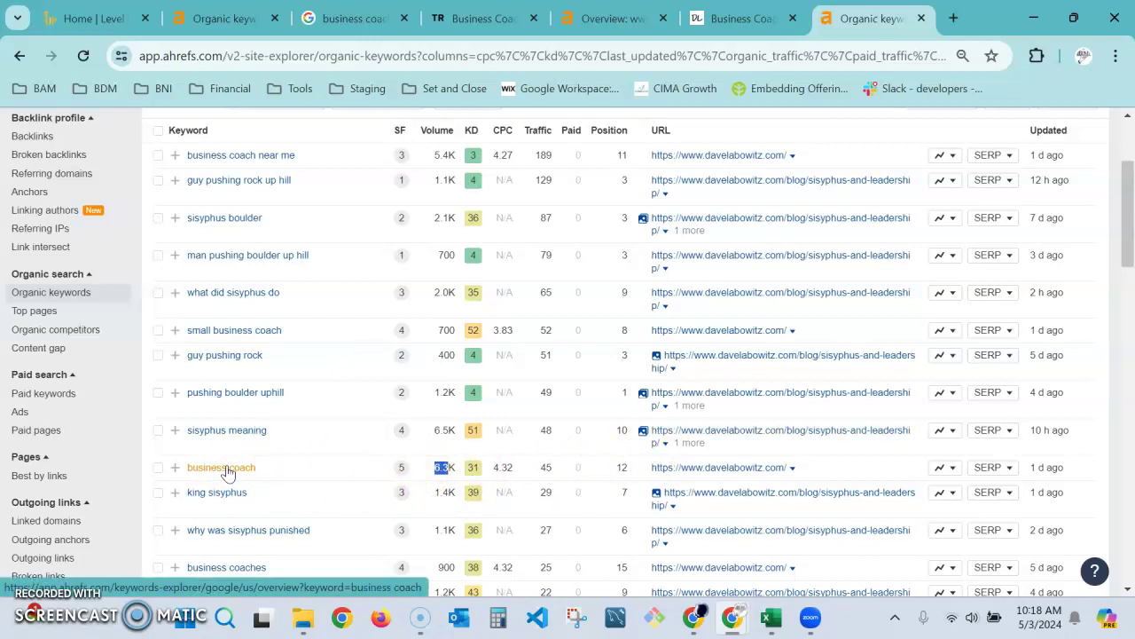
Step: Review the level-up-coaching.com home page content from the hero section to the footer and back up to Leadership
click(87, 18)
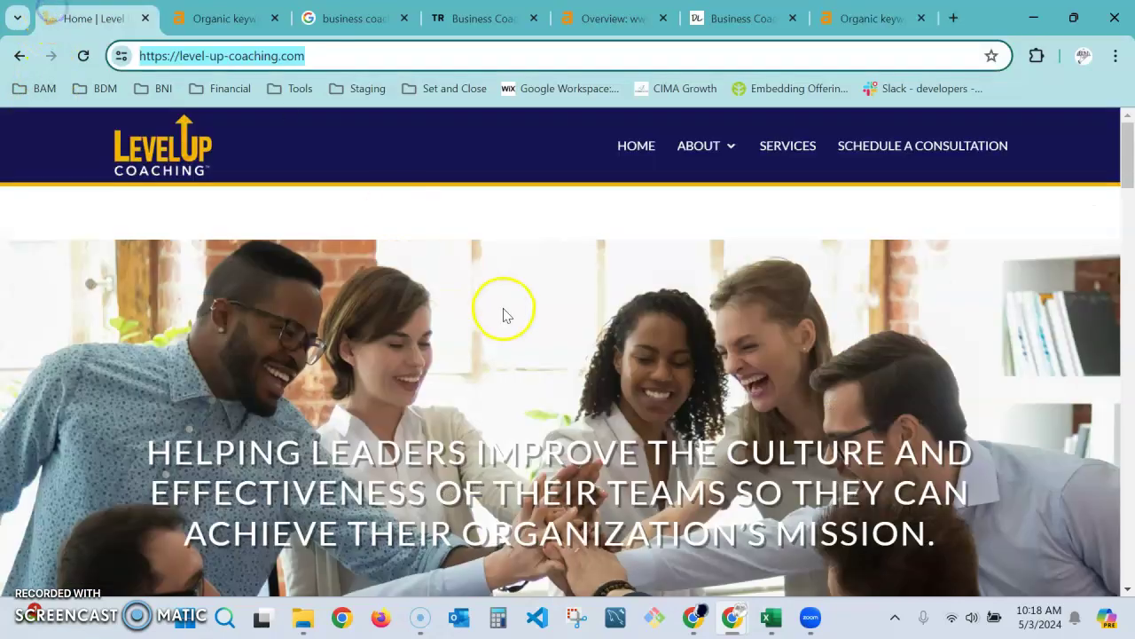
scroll(503, 315, down, 5)
scroll(505, 325, up, 5)
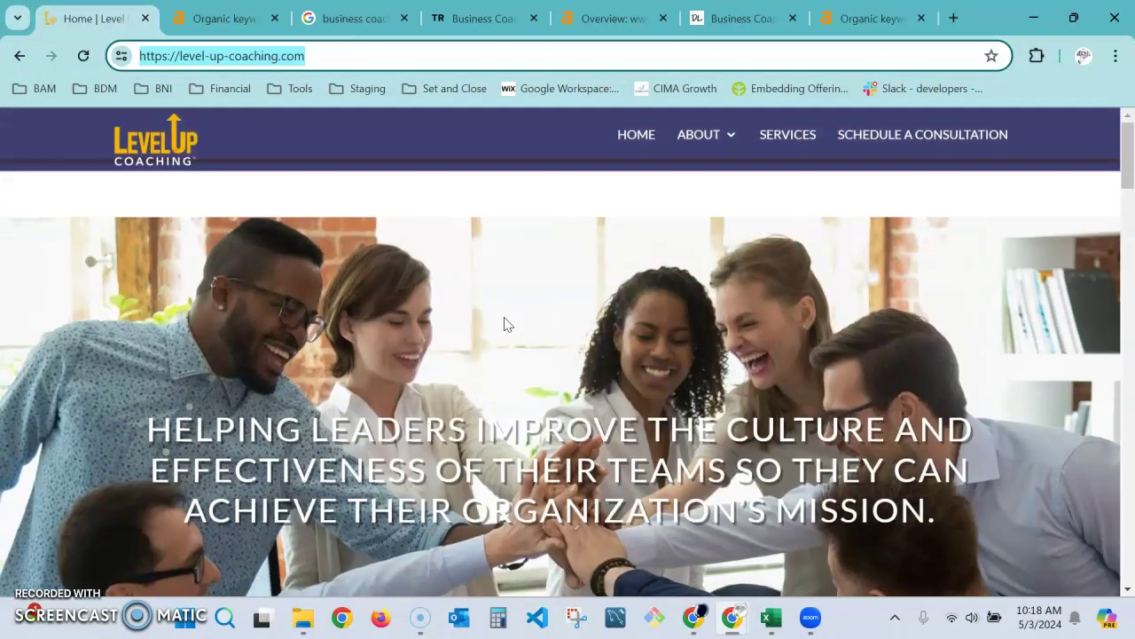
scroll(505, 325, up, 1)
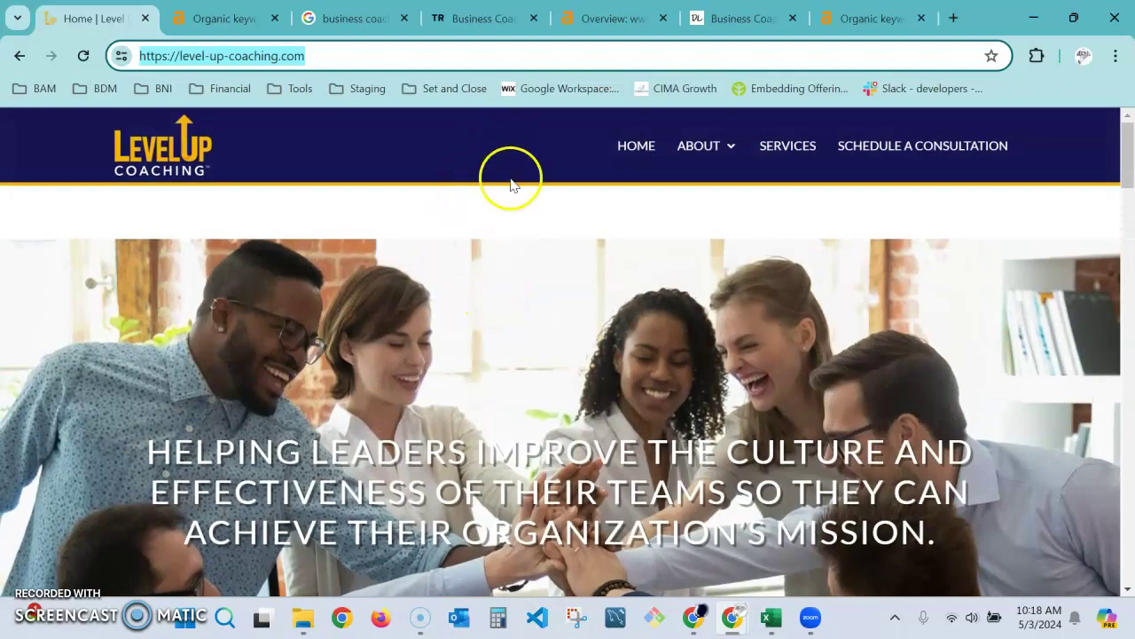
scroll(622, 417, down, 15)
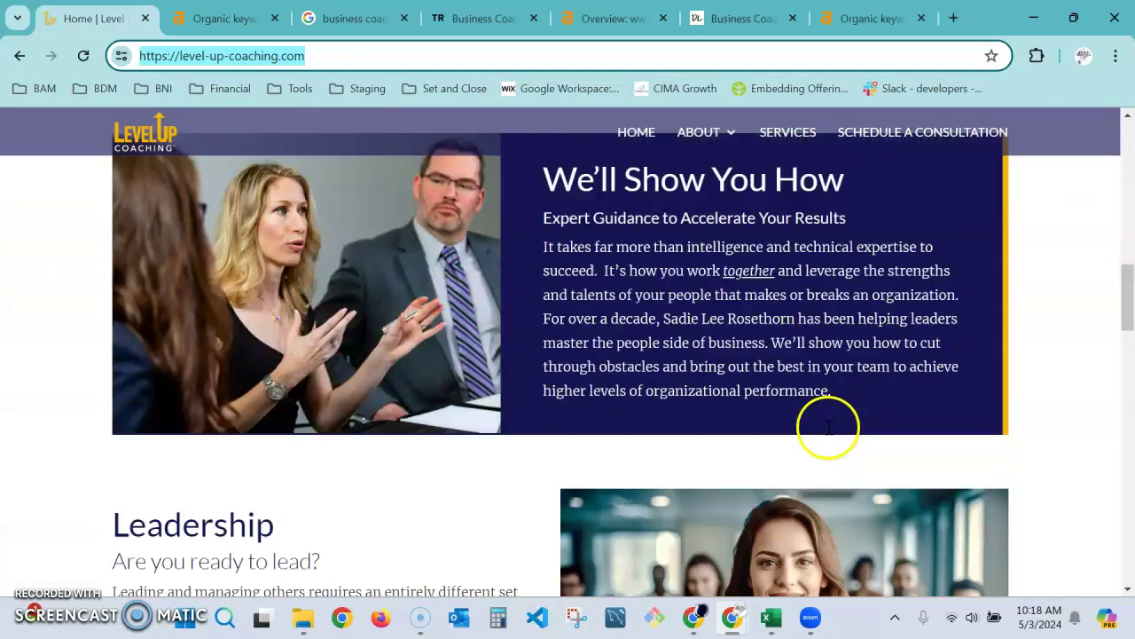
scroll(645, 527, down, 10)
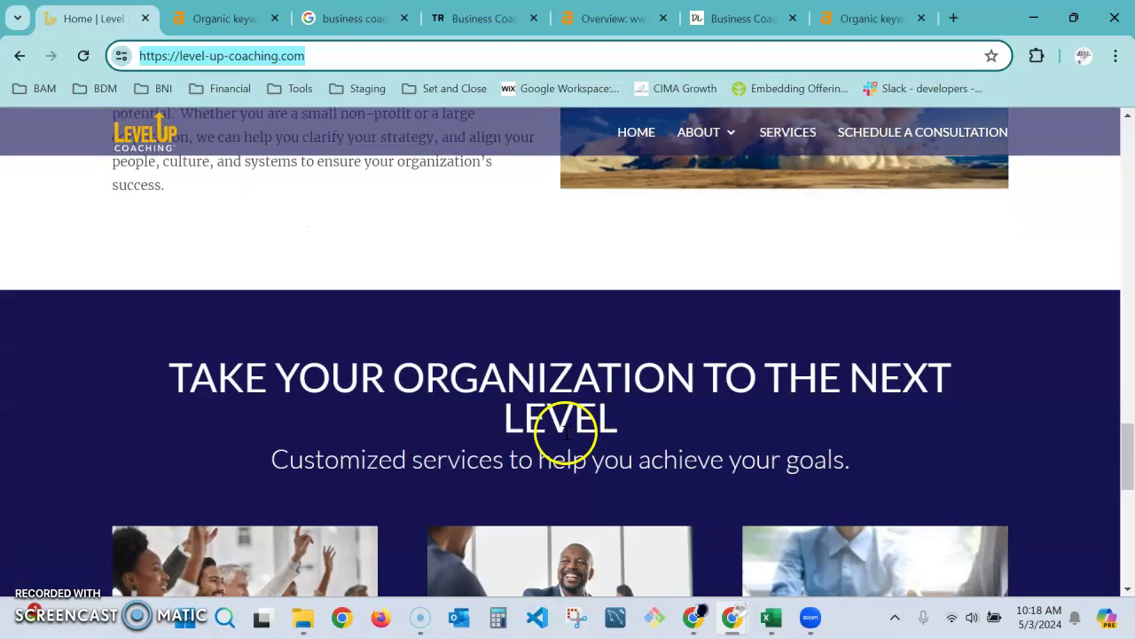
scroll(568, 438, down, 2)
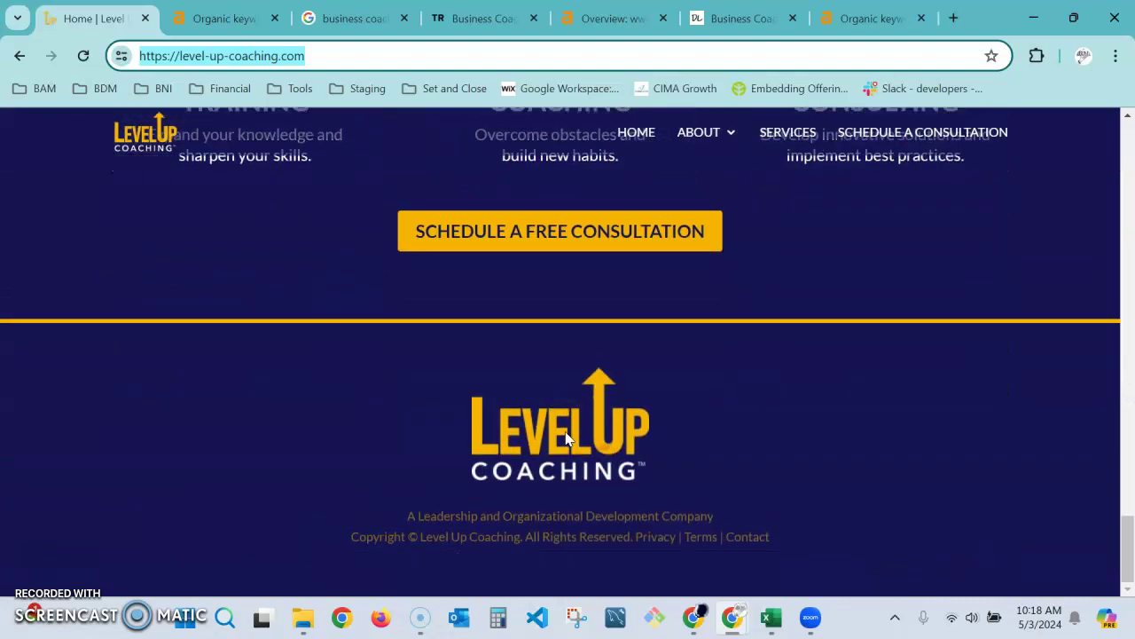
scroll(568, 438, up, 15)
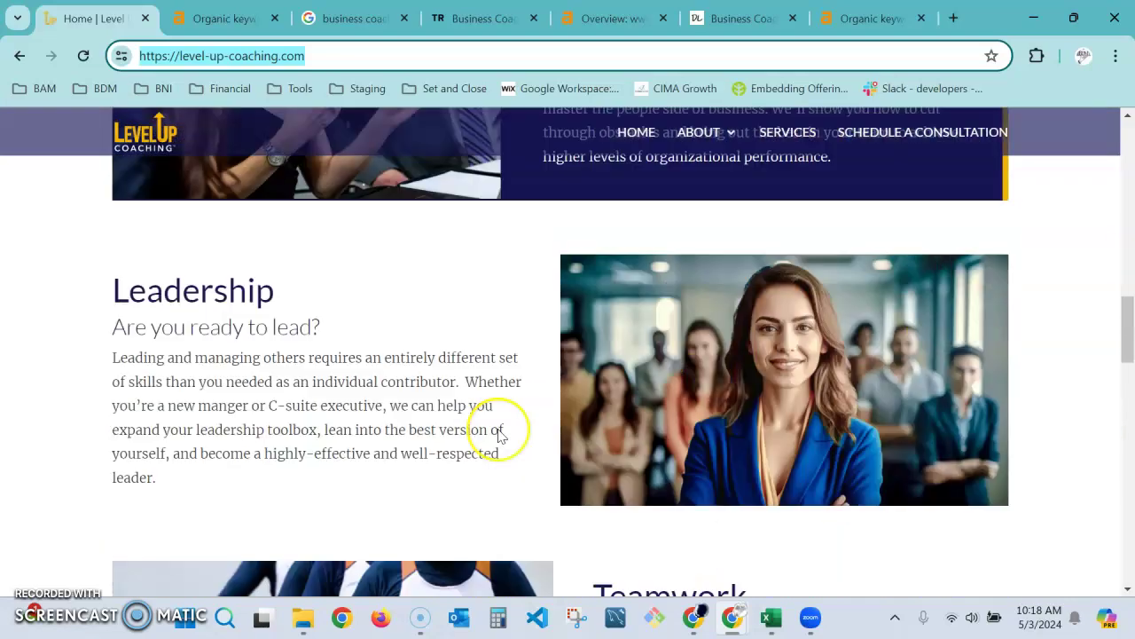
Step: Highlight the home page text from the hero section to the footer, and clear the highlight back at "Supporting Your Success at Every Level"
scroll(500, 435, up, 10)
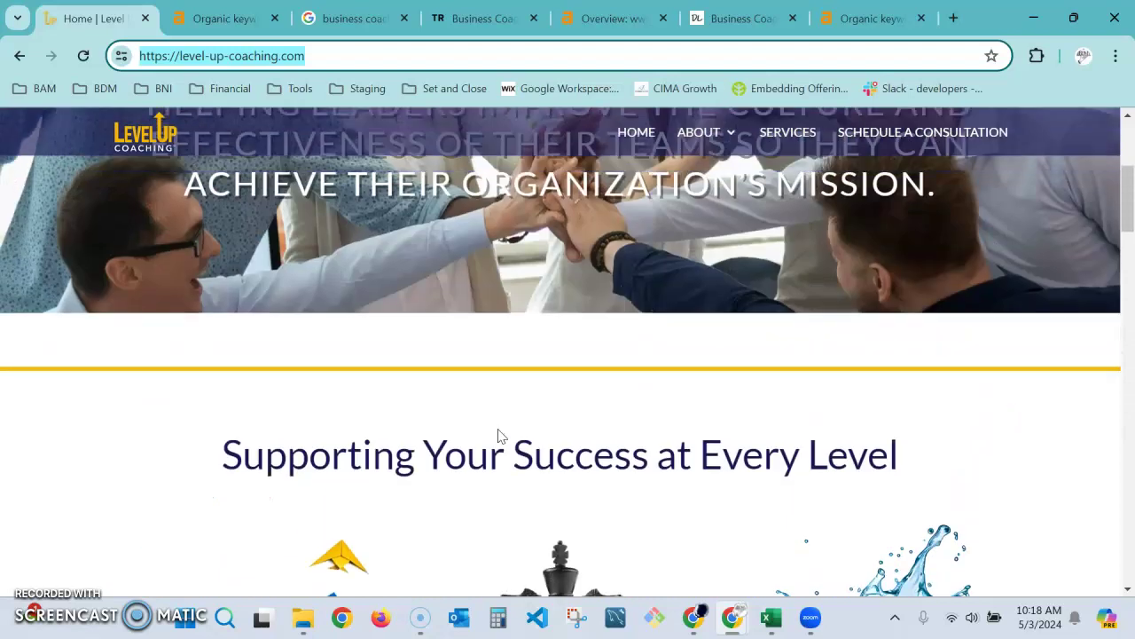
scroll(499, 435, up, 4)
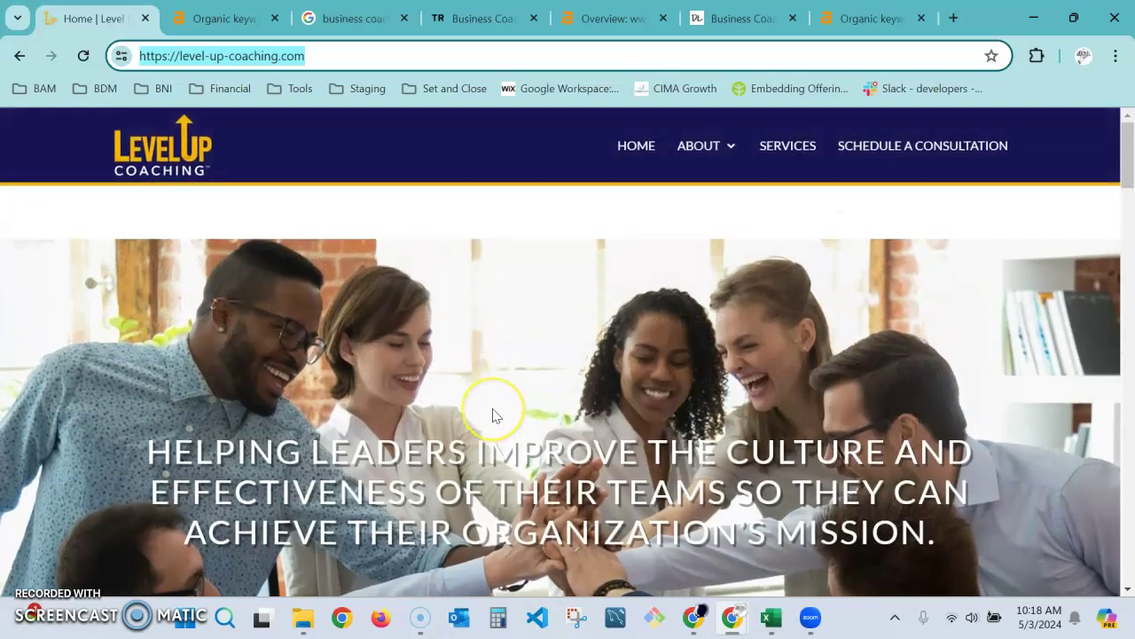
drag(271, 264, 689, 518)
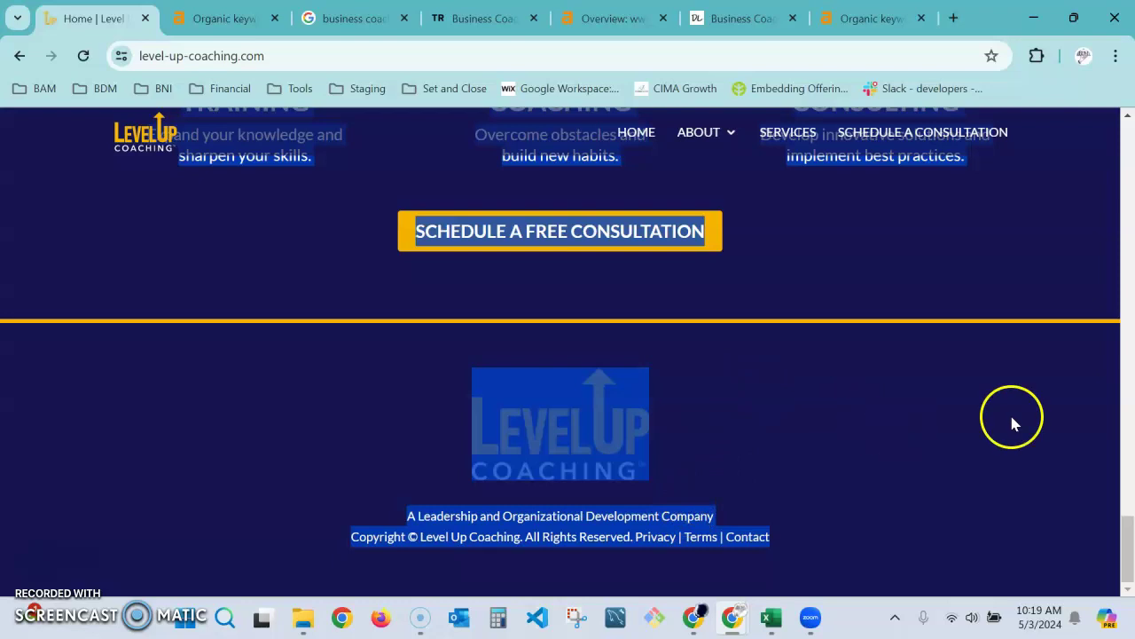
drag(1129, 559, 1117, 221)
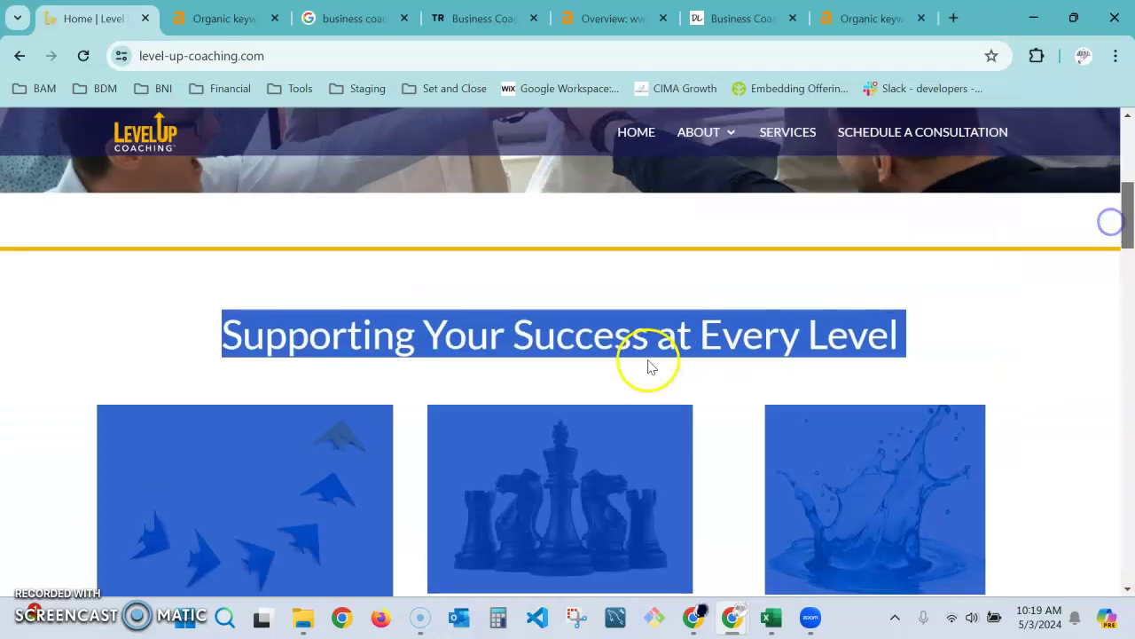
click(642, 297)
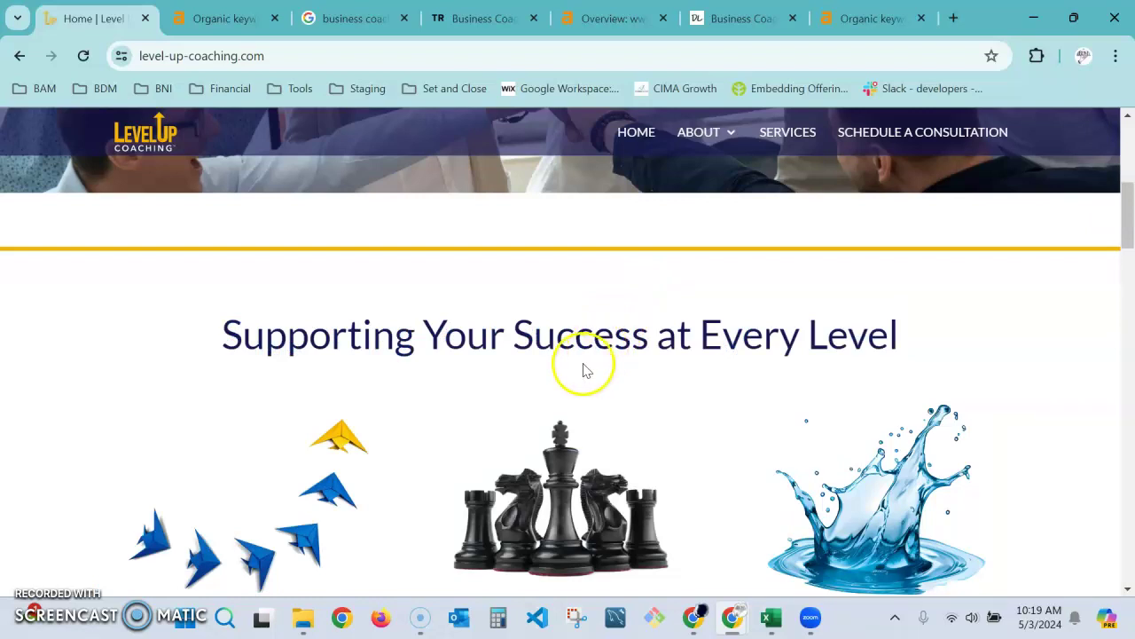
Step: Review the home page sections "Supporting Your Success at Every Level" and "We'll Show You How"
scroll(558, 346, up, 2)
scroll(540, 332, up, 2)
scroll(540, 332, down, 7)
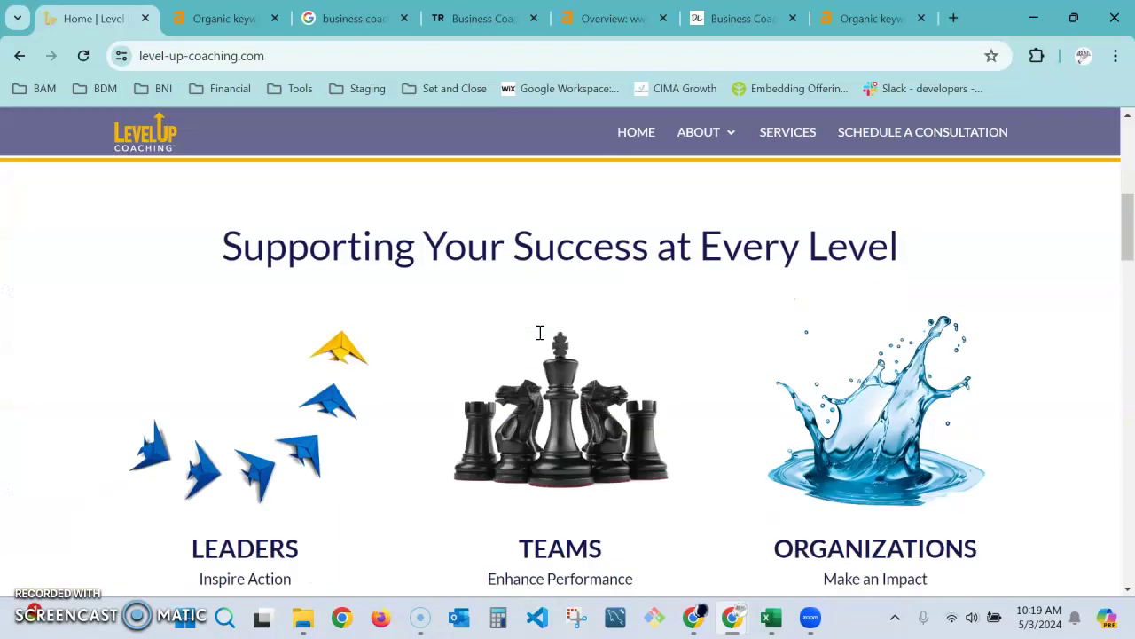
scroll(540, 340, down, 2)
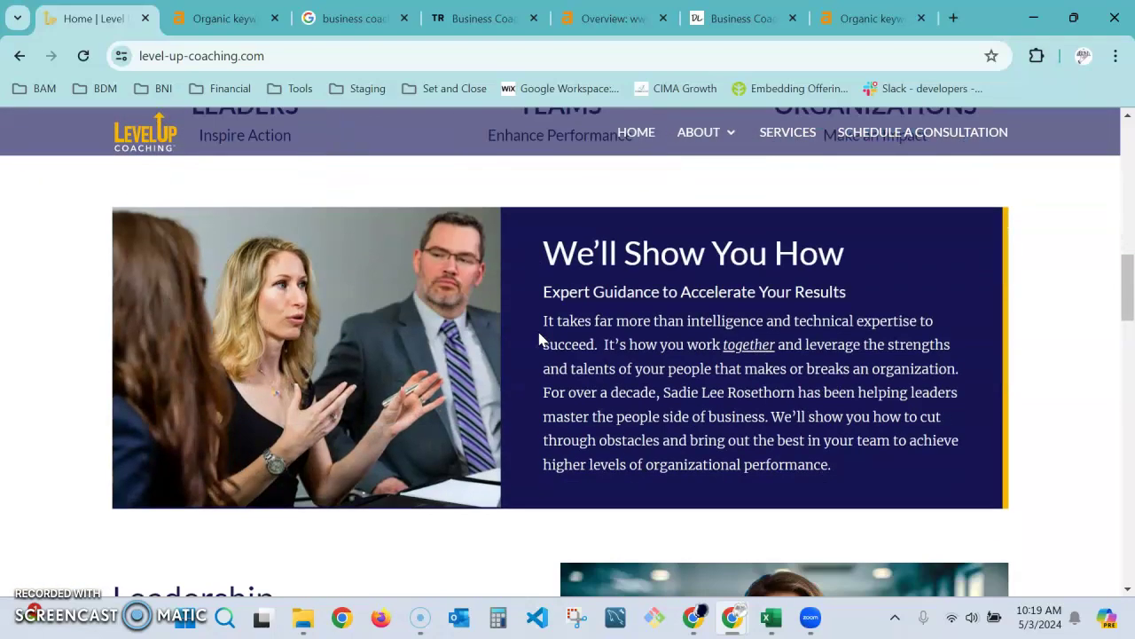
click(647, 342)
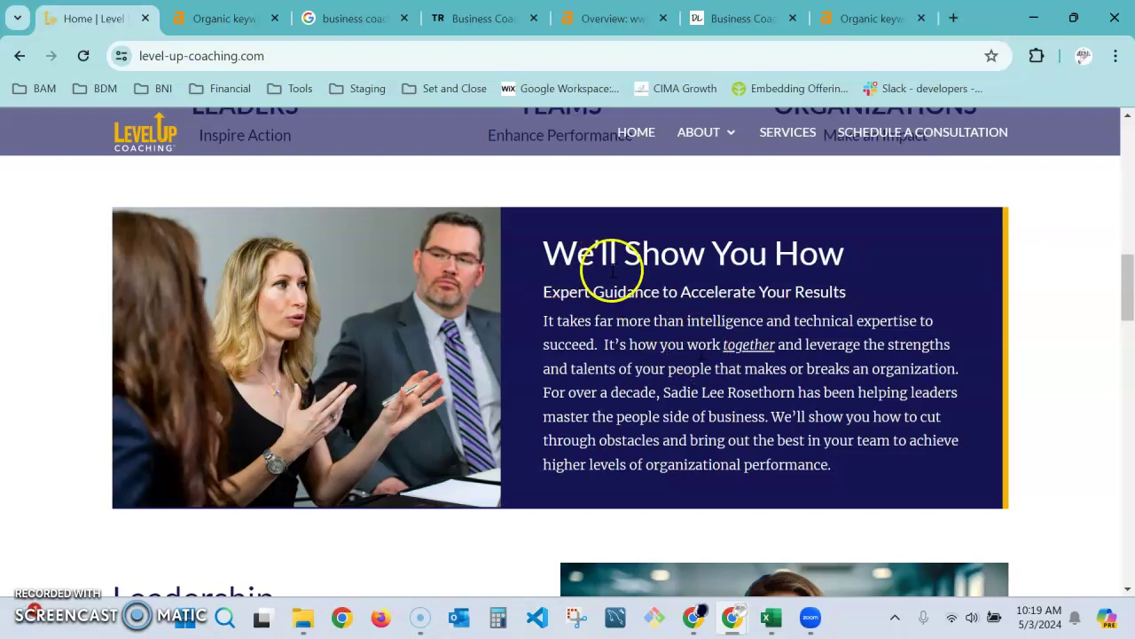
Step: Highlight the Leadership section's paragraph below "Are you ready to lead?" to examine its copy
scroll(656, 399, down, 3)
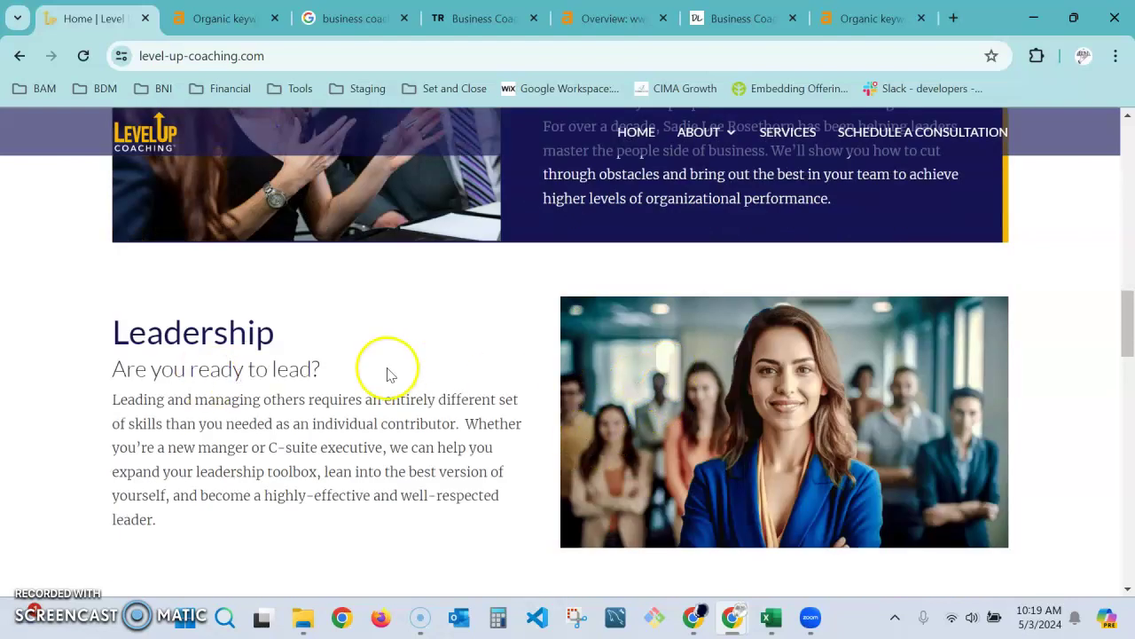
scroll(233, 410, up, 1)
scroll(228, 406, down, 2)
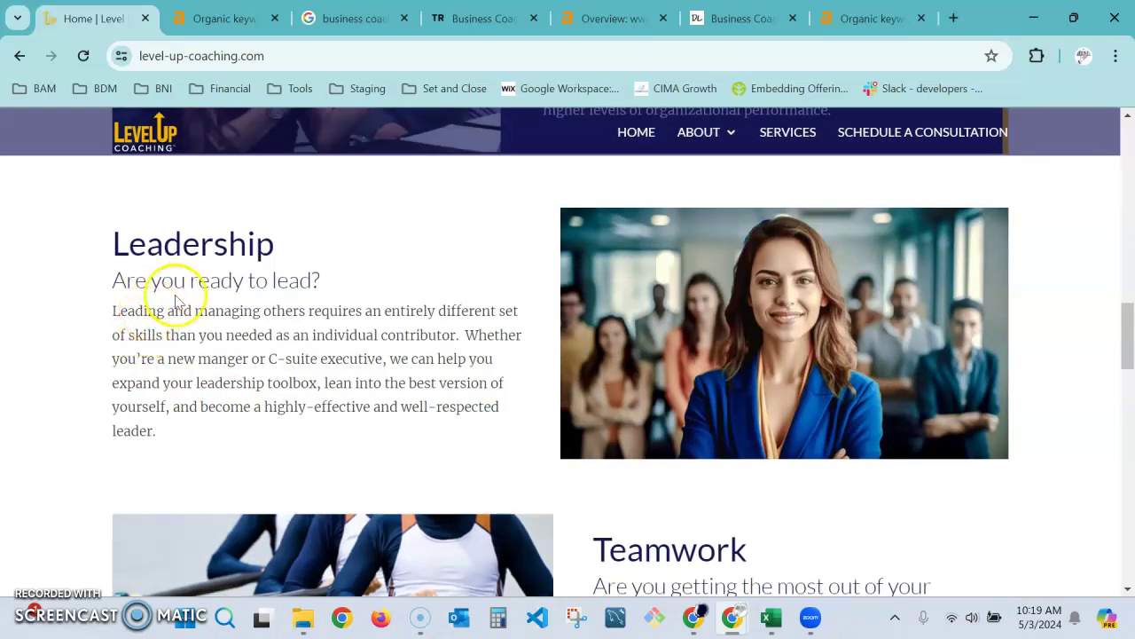
drag(210, 431, 113, 312)
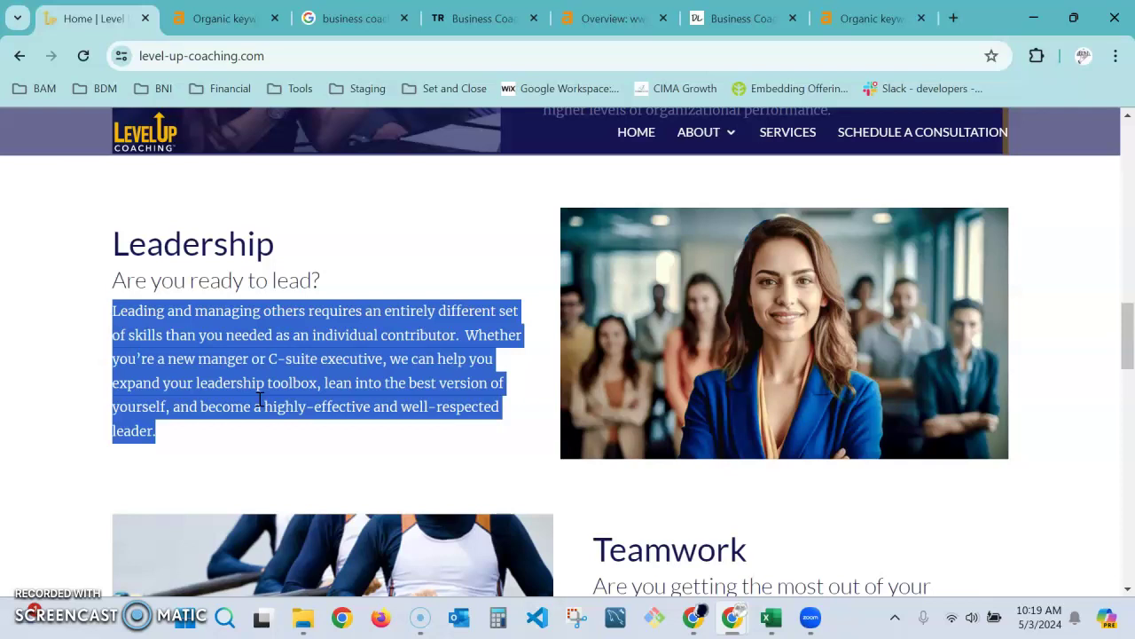
Step: Examine the Leaders, Teams and Organizations headings and the short taglines beneath them on the home page
scroll(327, 390, up, 2)
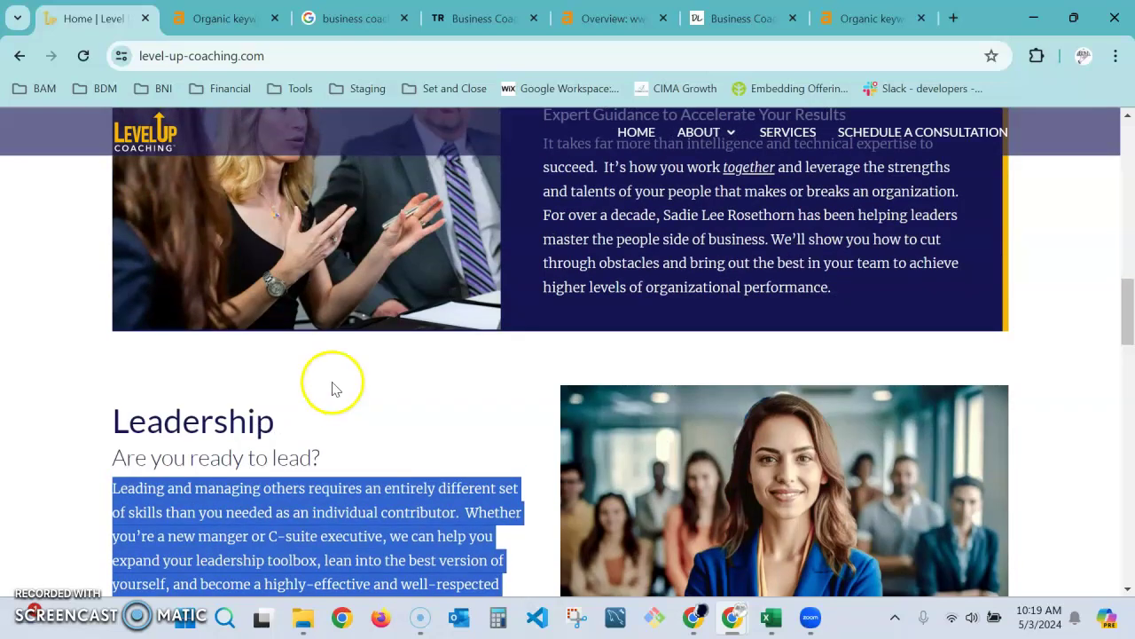
scroll(331, 382, up, 3)
scroll(444, 364, up, 2)
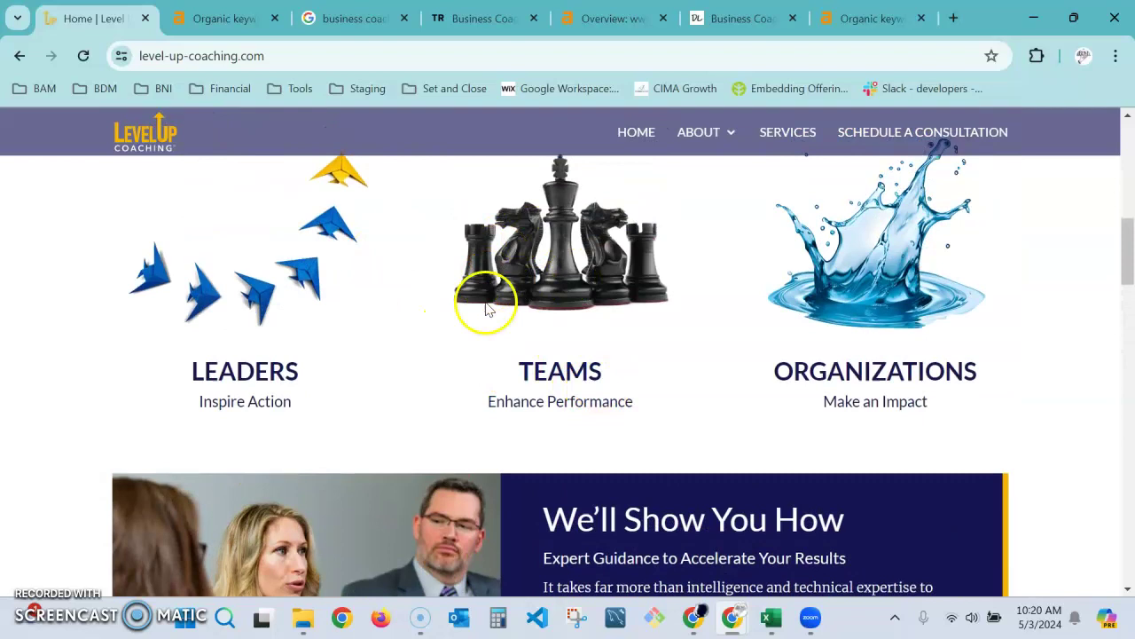
scroll(499, 347, down, 1)
scroll(500, 347, up, 1)
scroll(499, 347, down, 1)
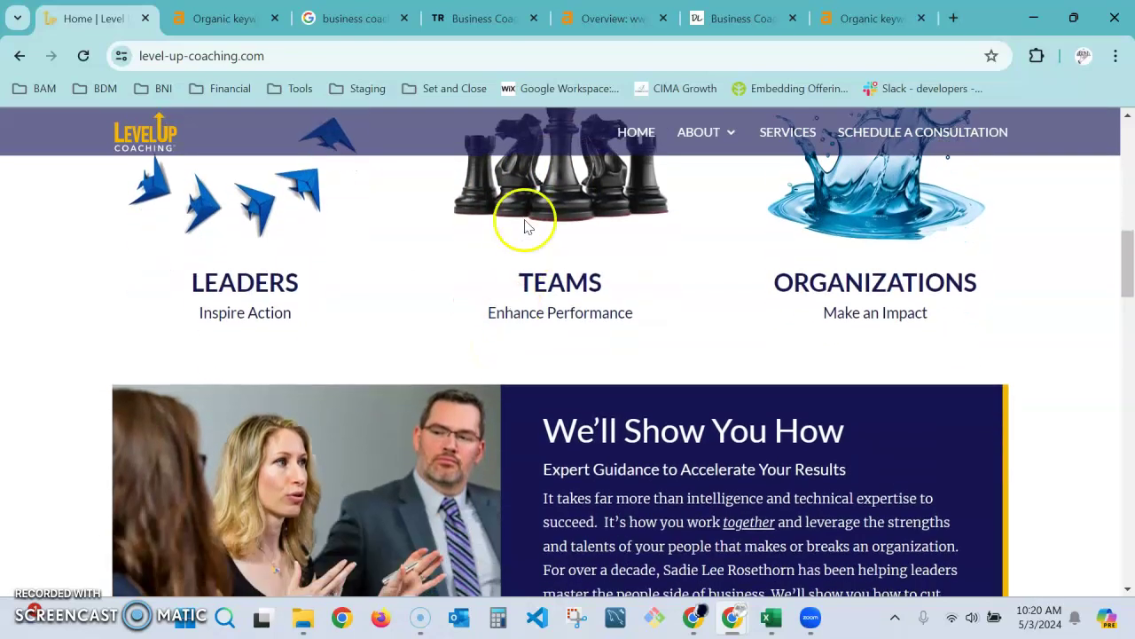
scroll(393, 251, up, 3)
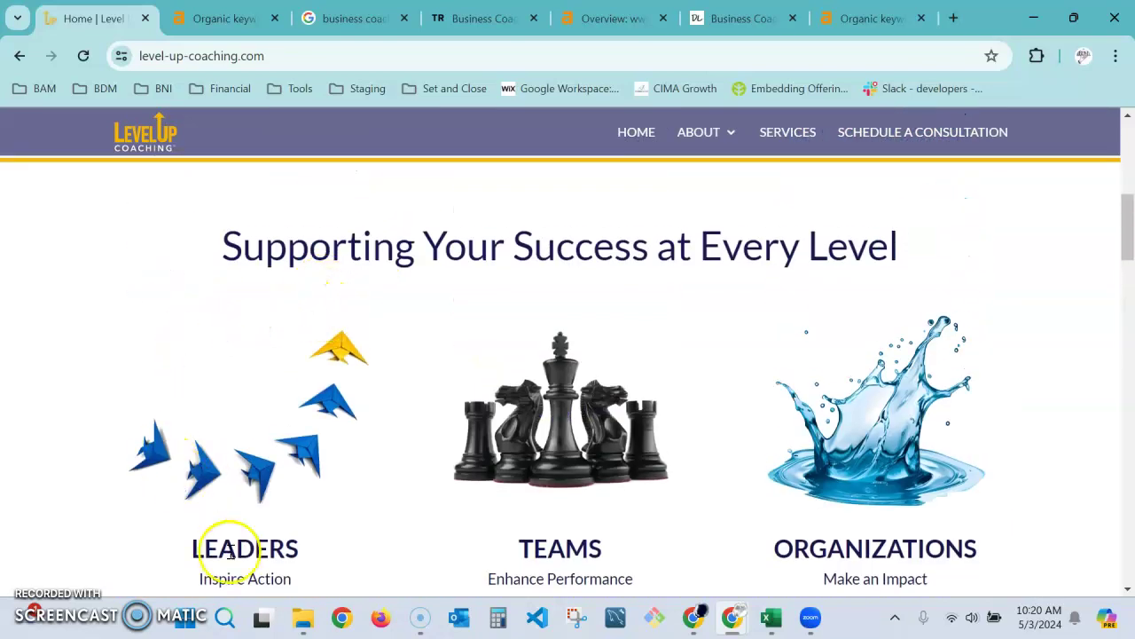
scroll(849, 444, down, 5)
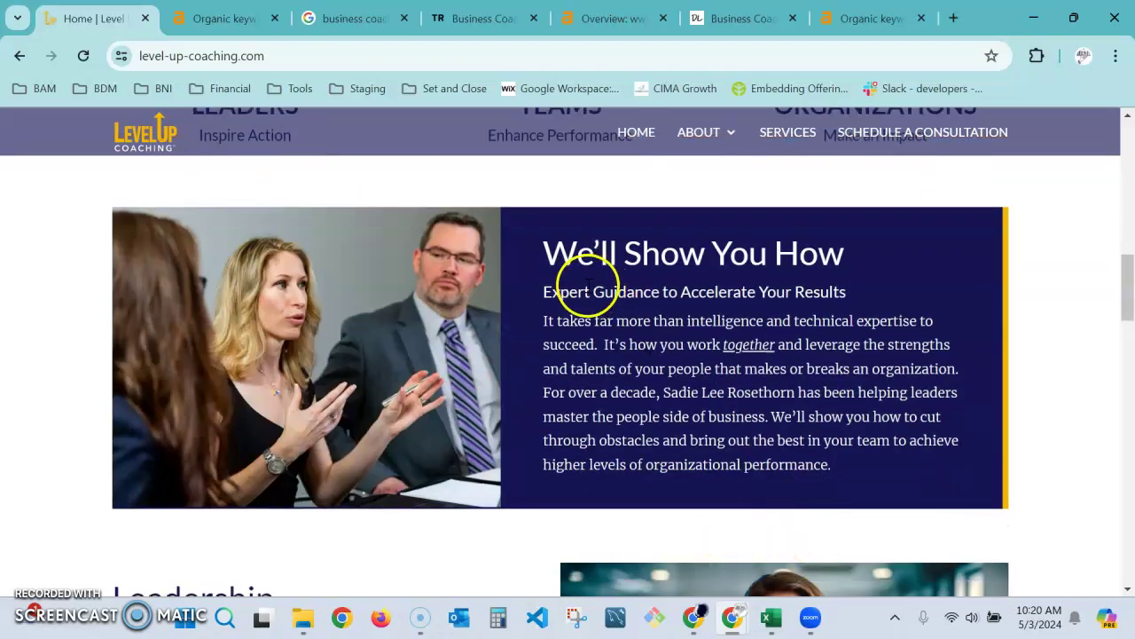
Step: Highlight the "We'll Show You How" heading and separately its subheading and paragraph to compare the heading wording with the copy
drag(541, 293, 654, 464)
scroll(424, 373, down, 3)
scroll(424, 372, up, 5)
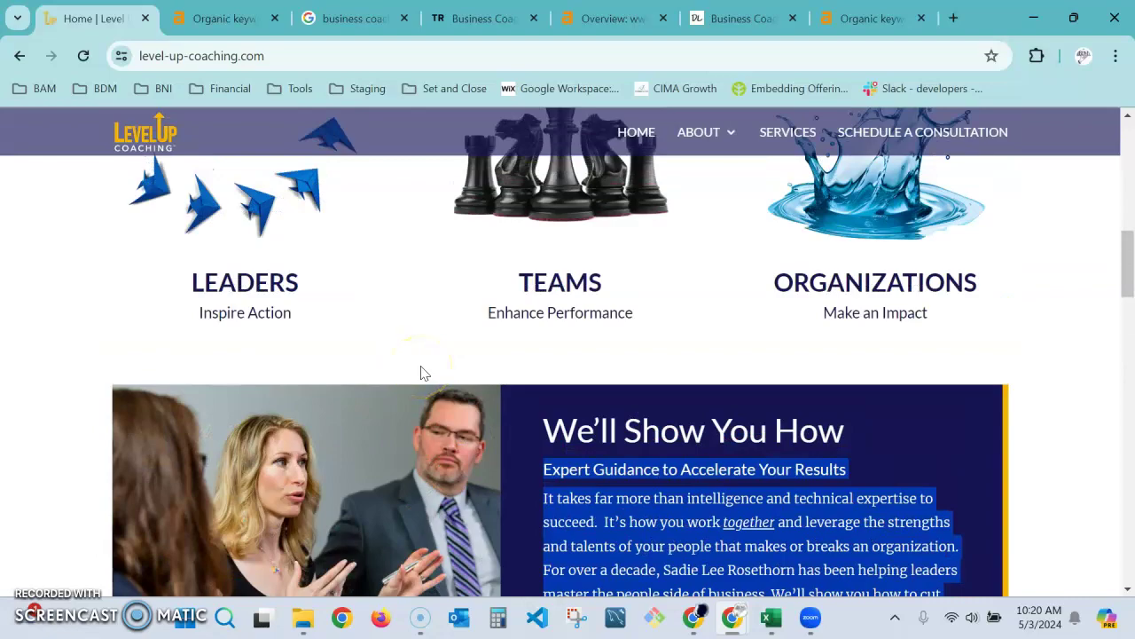
scroll(485, 367, up, 5)
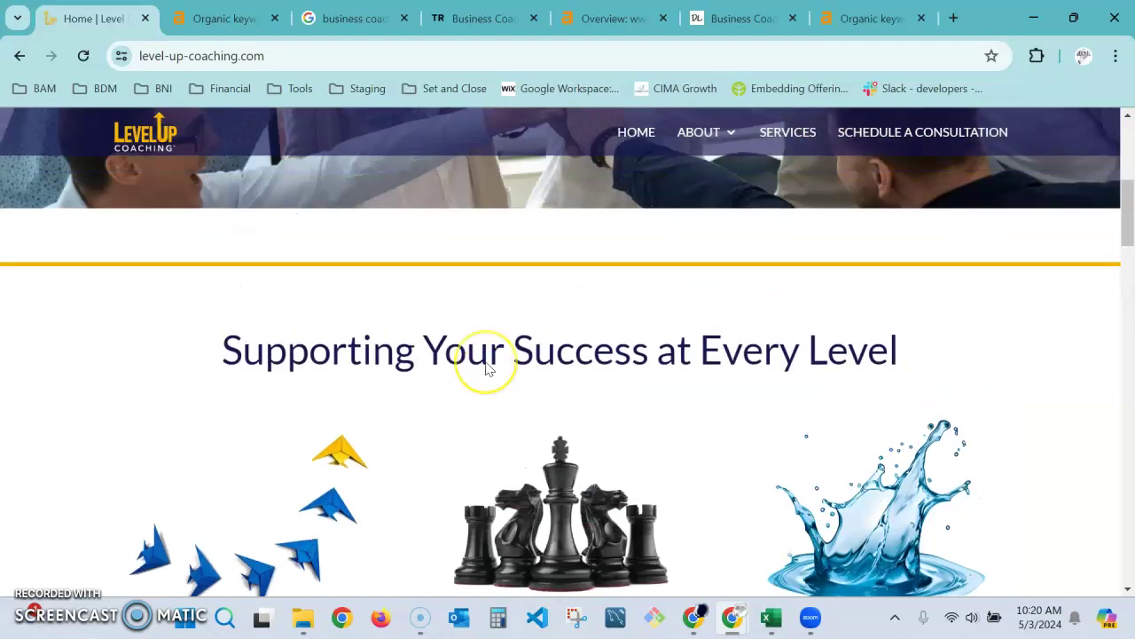
scroll(487, 367, down, 6)
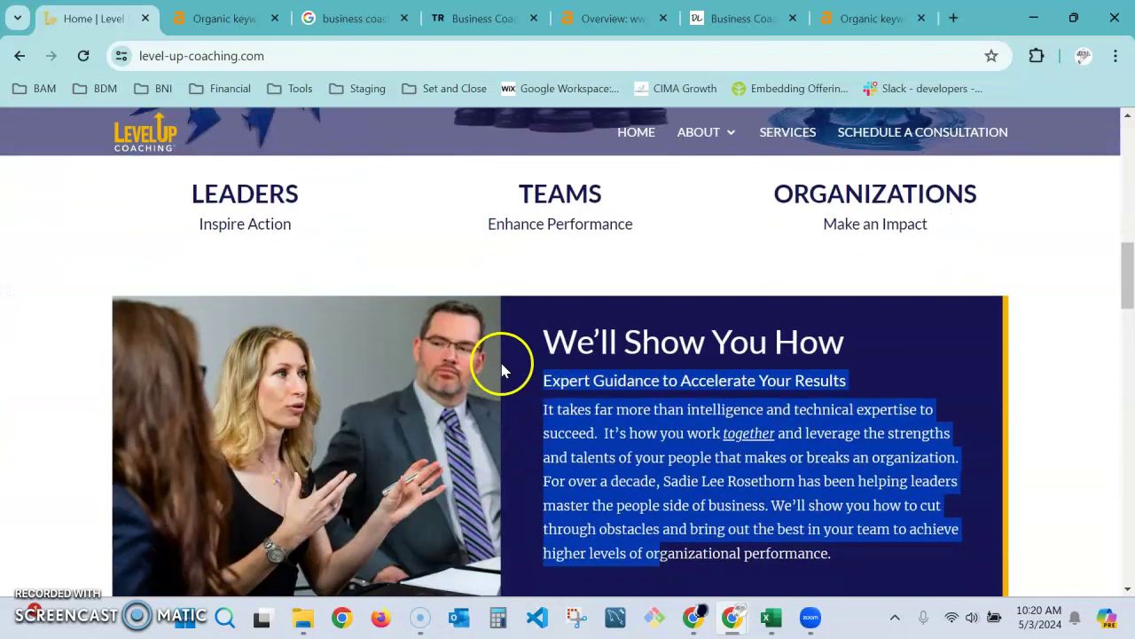
drag(541, 339, 842, 339)
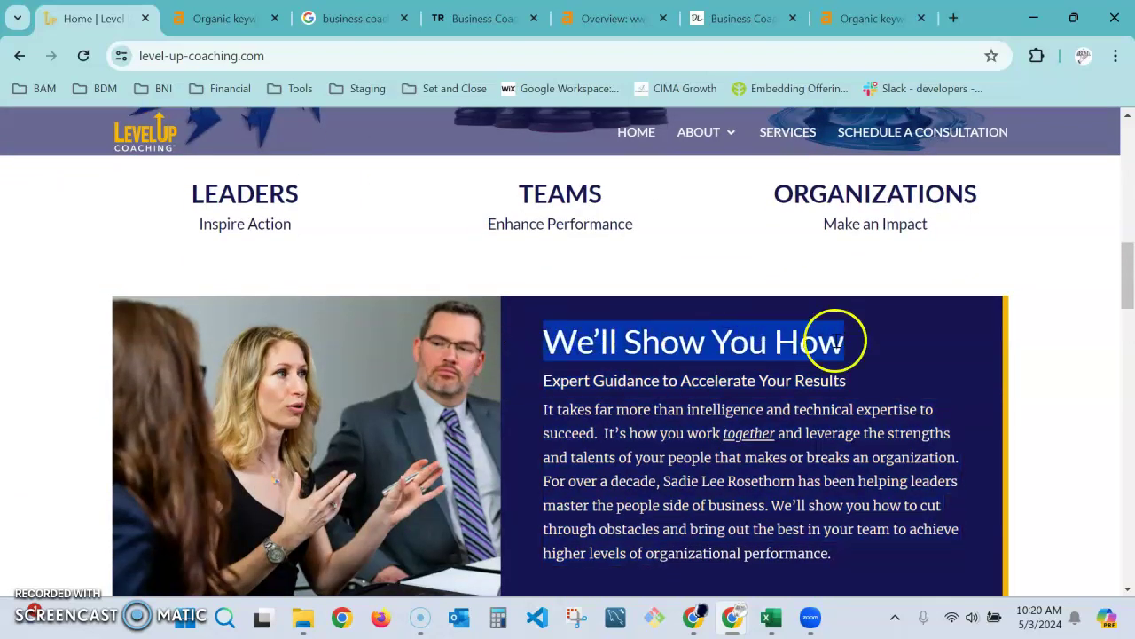
scroll(825, 346, down, 1)
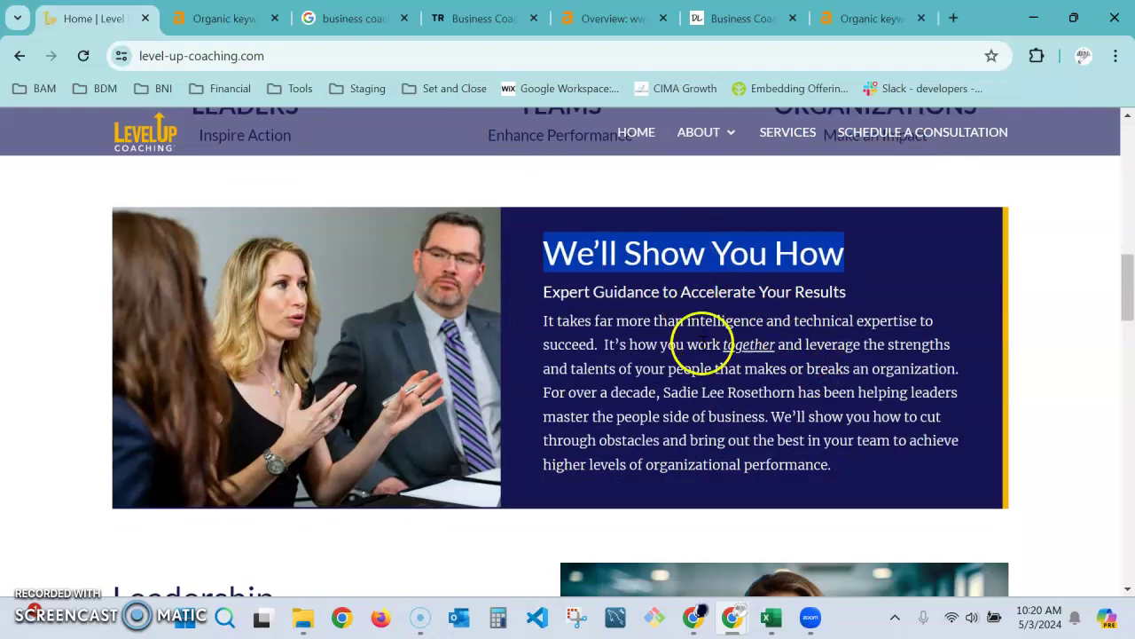
drag(831, 457, 548, 308)
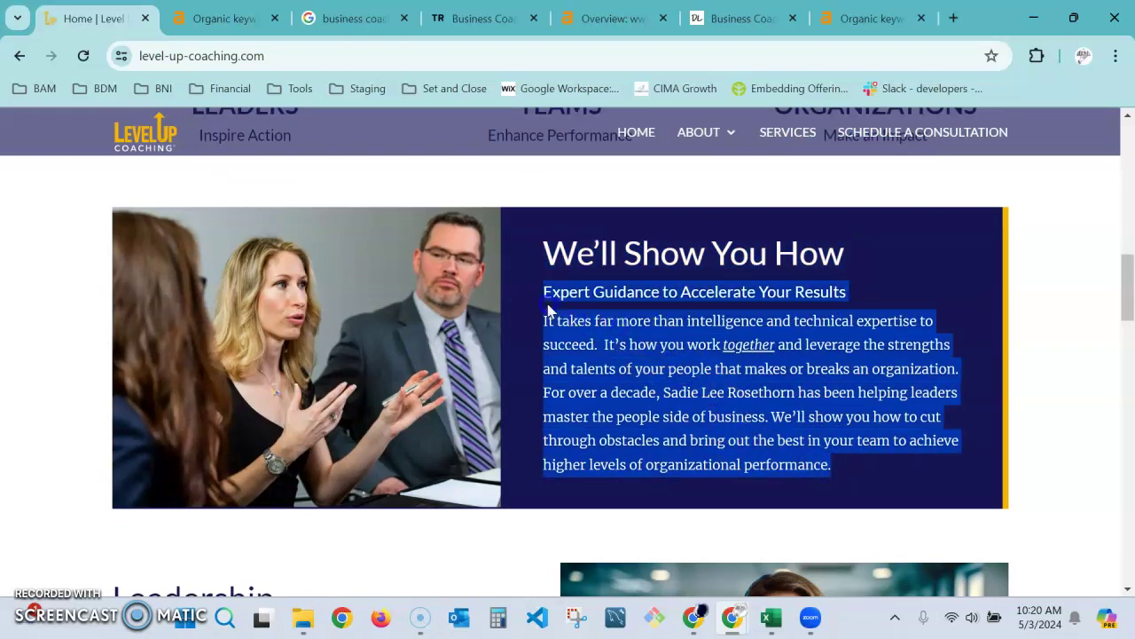
Step: Clear the text highlight and review the Teamwork and Organizational Effectiveness sections of the home page
scroll(572, 337, down, 6)
click(522, 175)
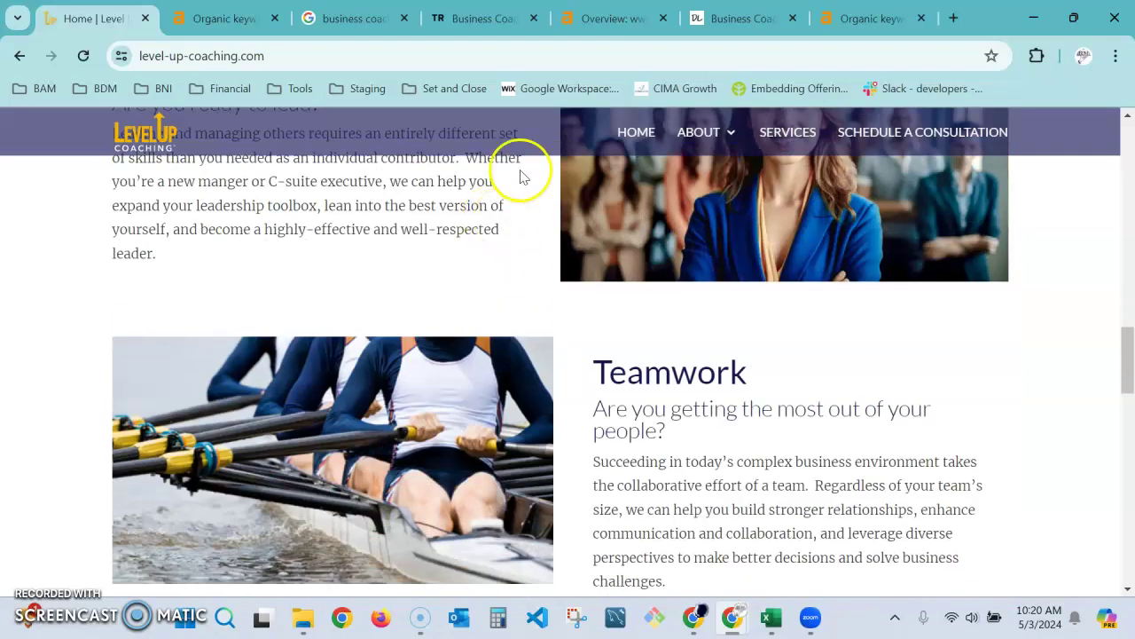
scroll(507, 436, down, 3)
scroll(509, 435, down, 2)
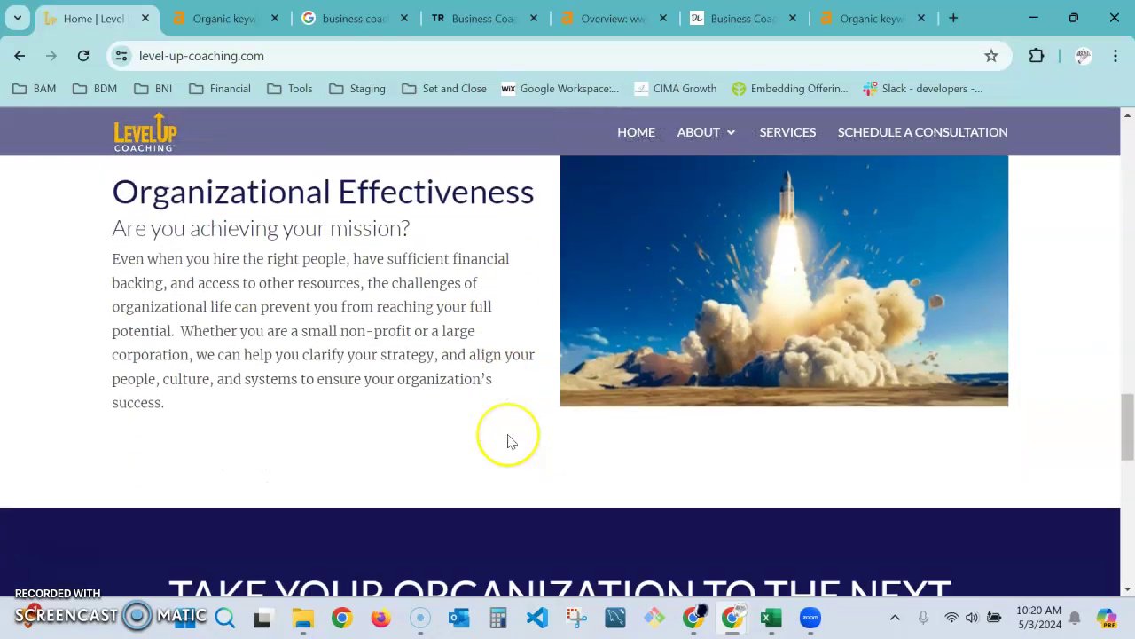
scroll(509, 440, up, 4)
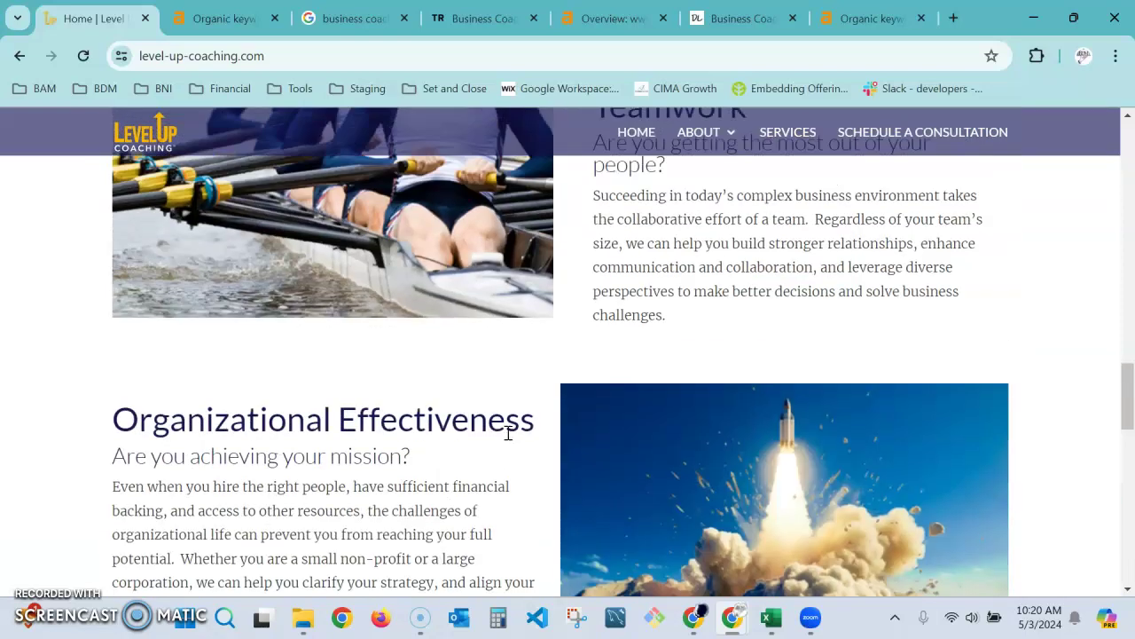
Step: Check the file name of the rowing image beside Teamwork in the image save dialog, closing it without saving
scroll(508, 432, up, 2)
right_click(507, 410)
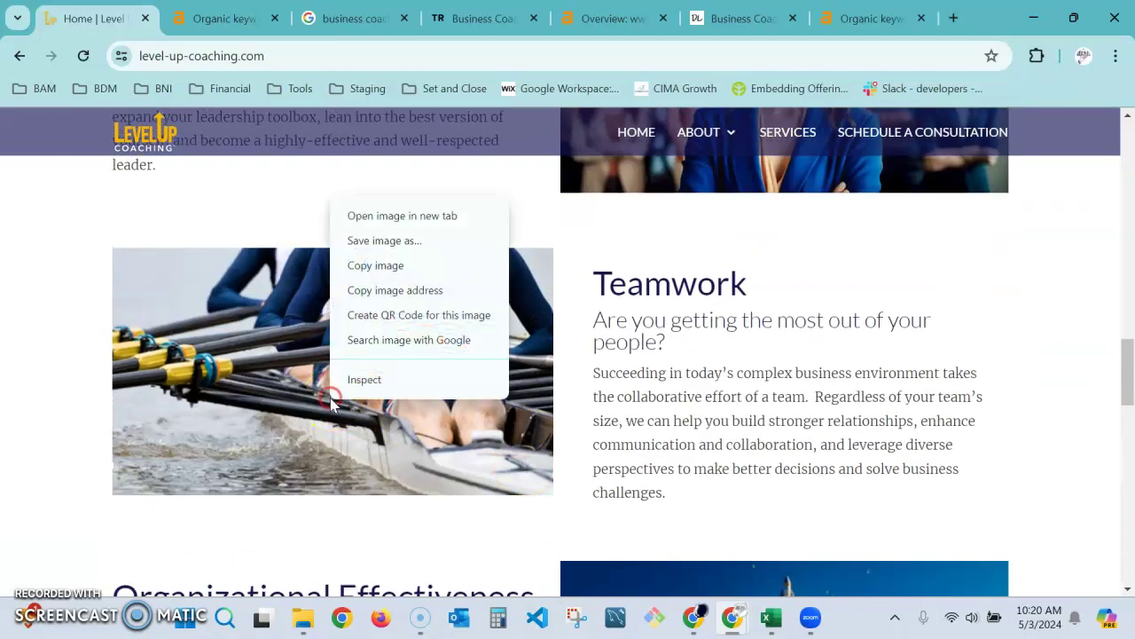
click(396, 248)
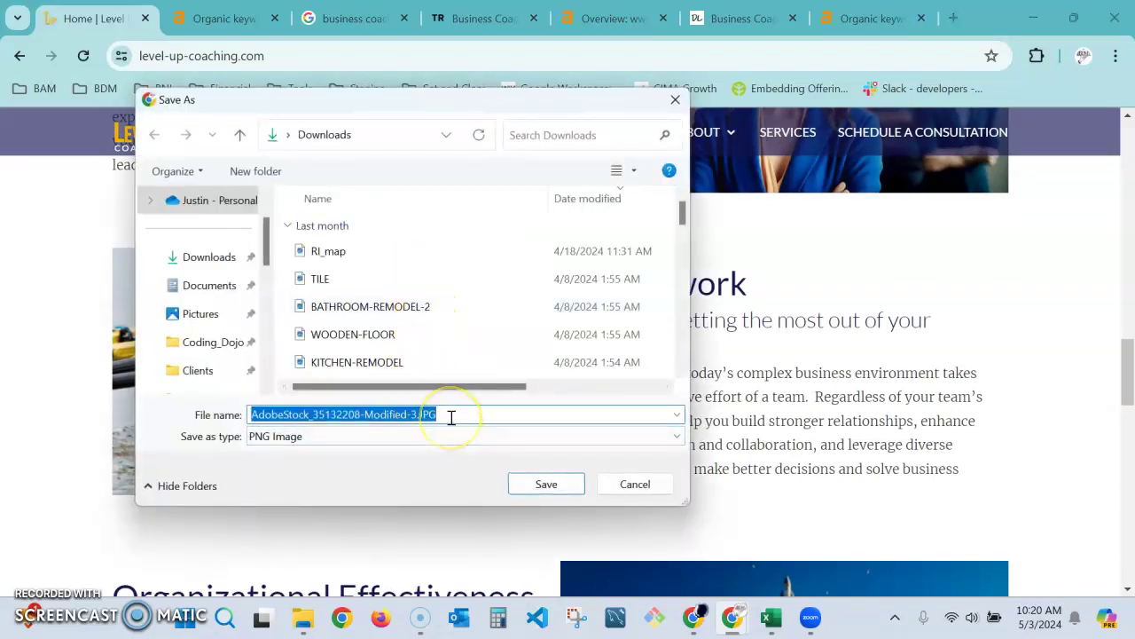
click(675, 100)
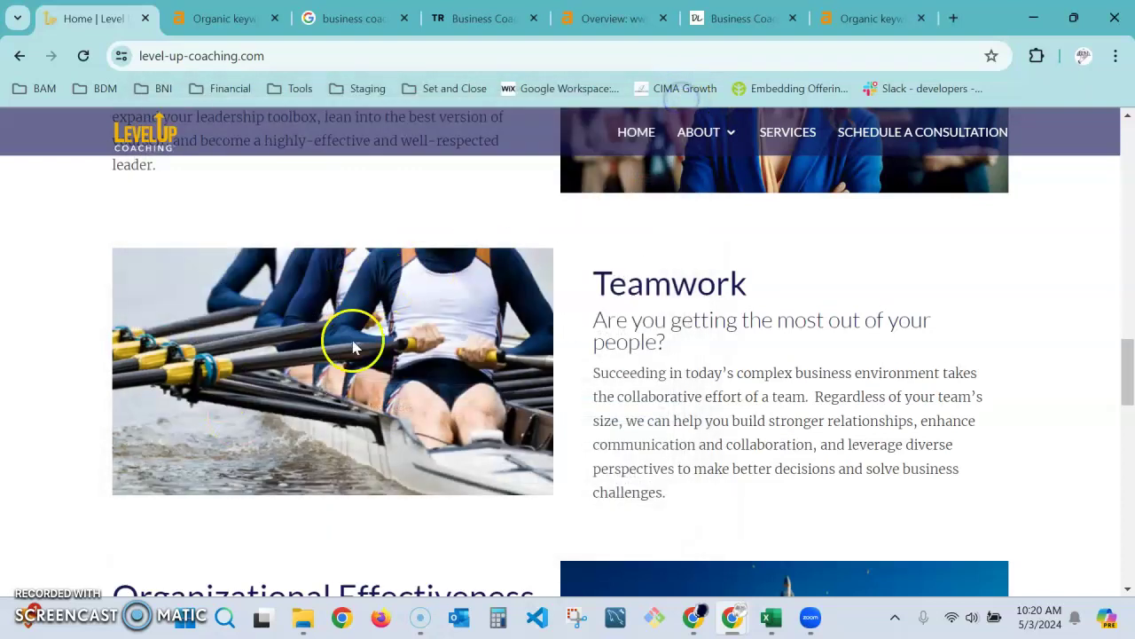
right_click(377, 395)
click(384, 393)
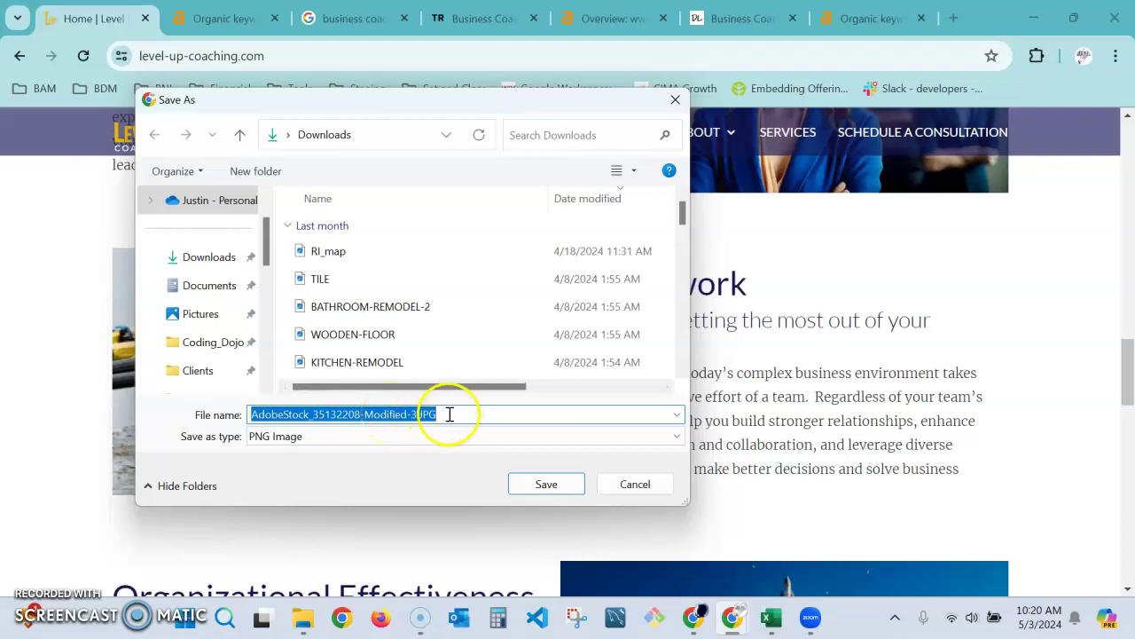
click(675, 99)
Step: Return to the "business coach" Google results and examine the local business listings and the sponsored ads
scroll(712, 427, down, 3)
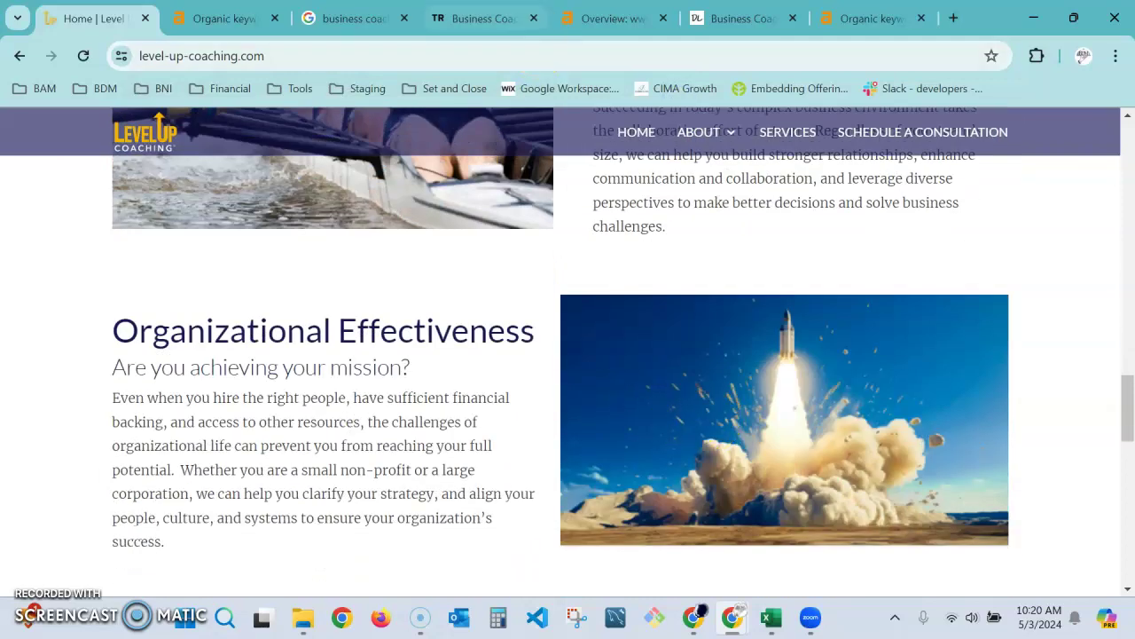
click(350, 18)
scroll(468, 293, up, 5)
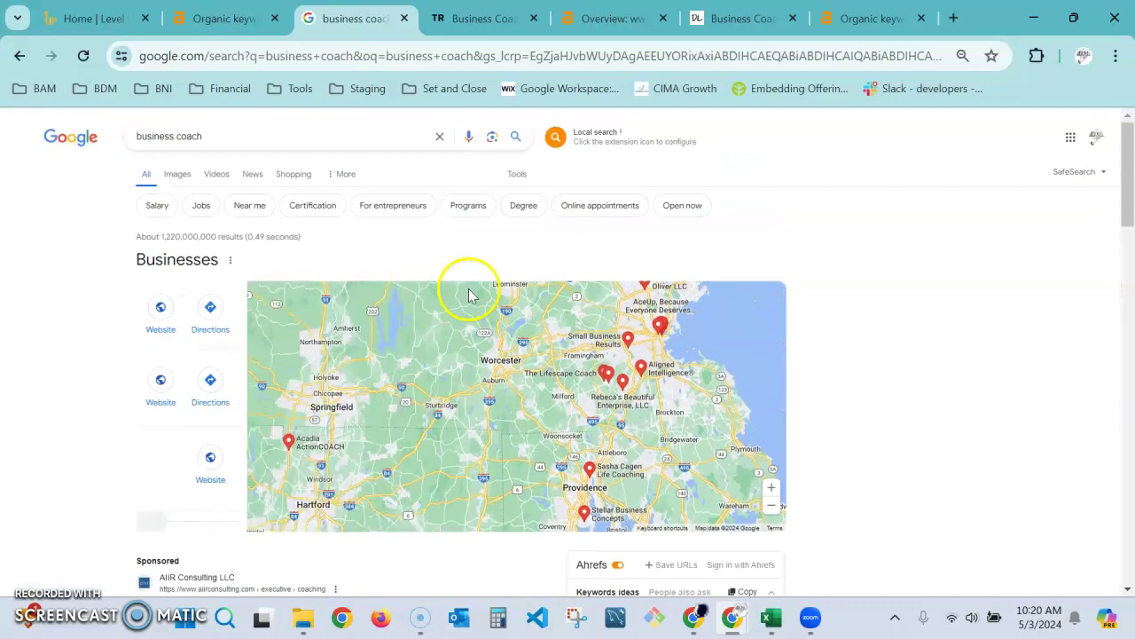
scroll(497, 283, down, 5)
scroll(266, 381, up, 2)
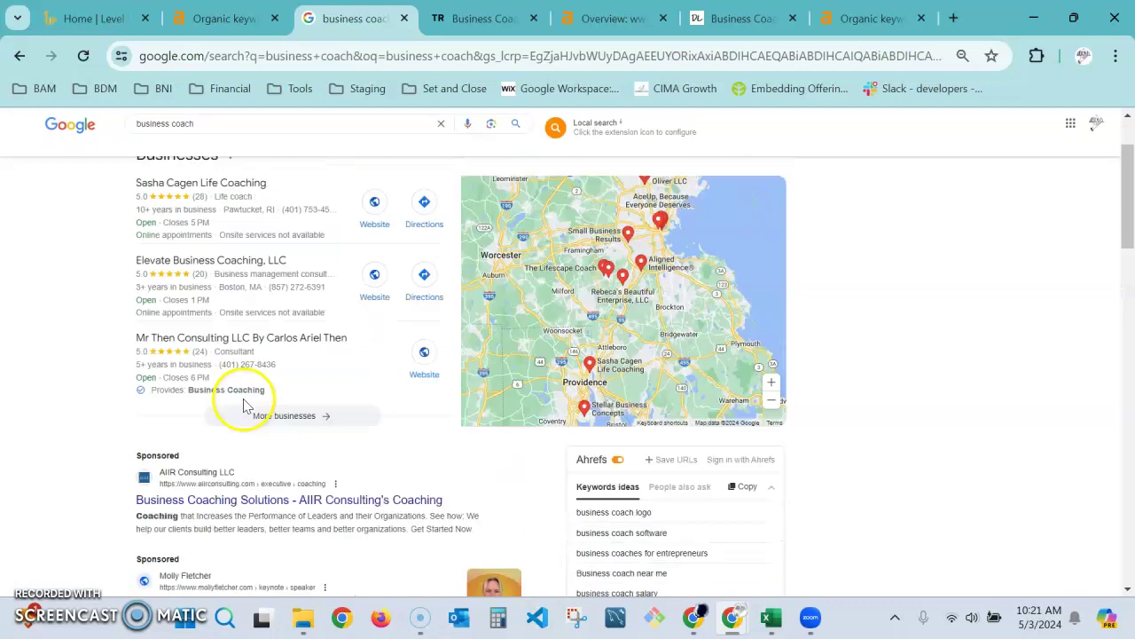
scroll(304, 254, up, 2)
scroll(286, 325, down, 3)
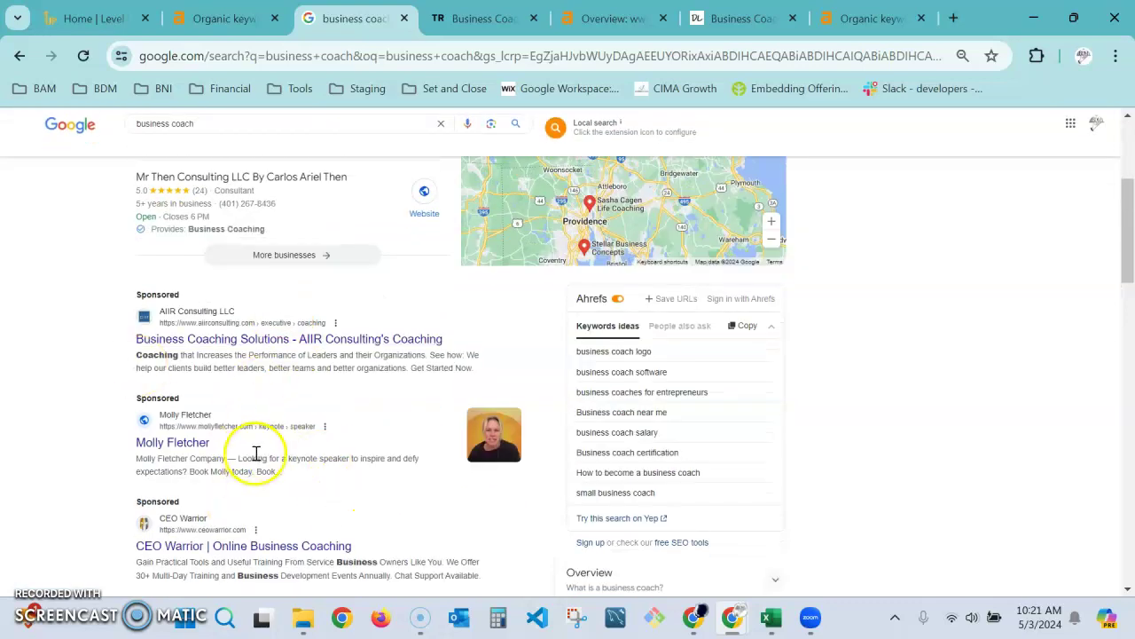
scroll(151, 431, up, 3)
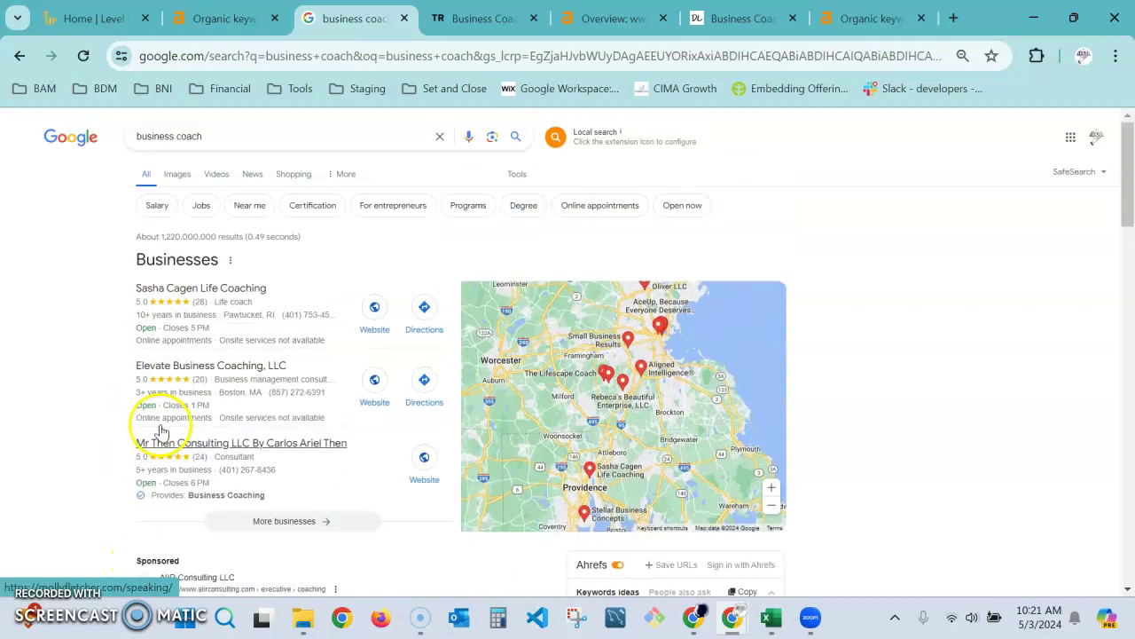
scroll(173, 444, down, 2)
scroll(223, 483, up, 1)
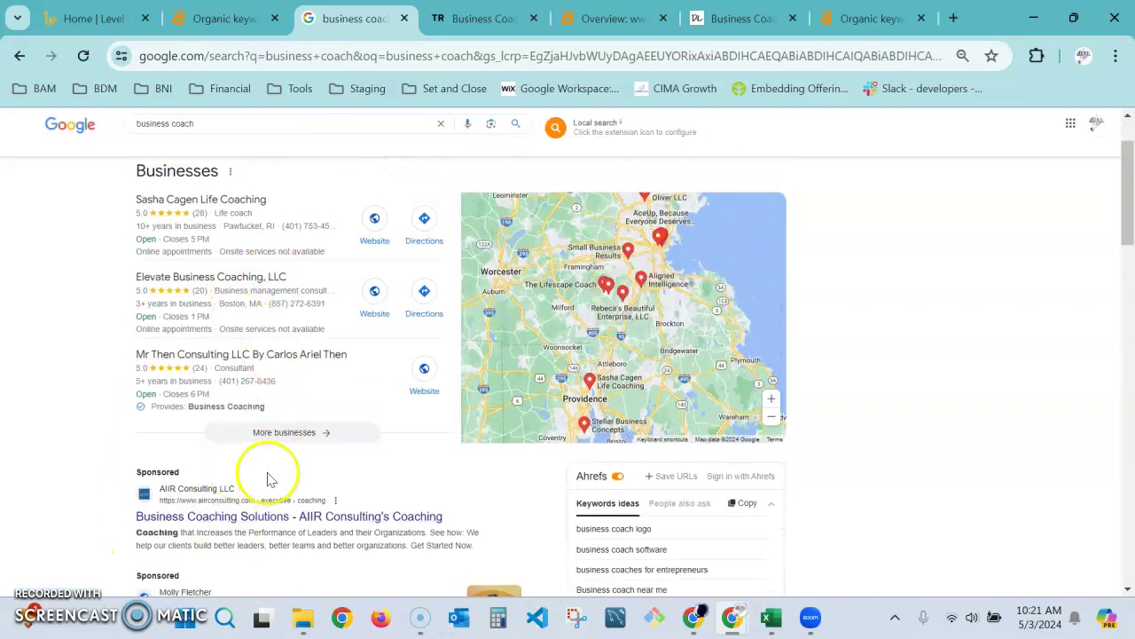
Step: Examine the sponsored ads for coaching companies, then recheck the Businesses map listings above them
scroll(266, 475, down, 1)
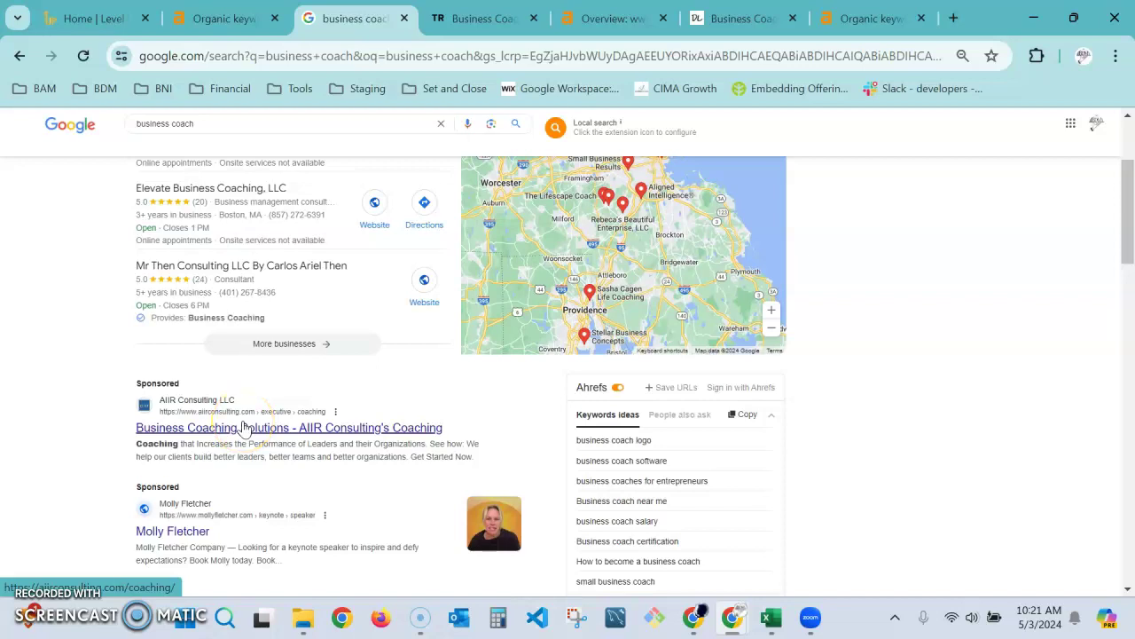
scroll(248, 438, down, 3)
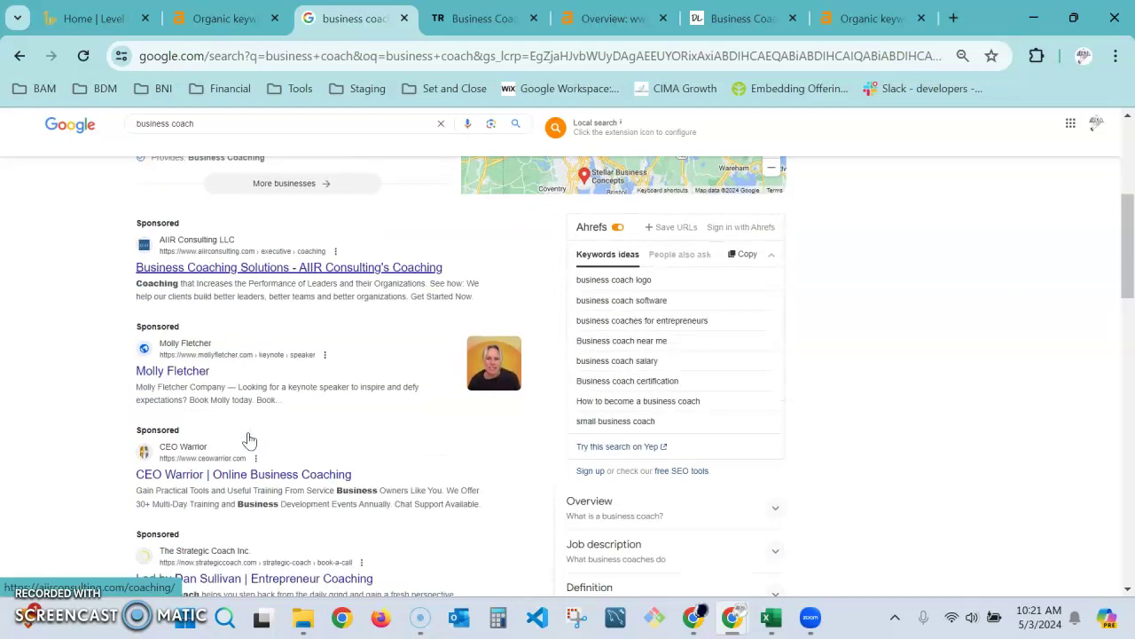
scroll(203, 468, up, 1)
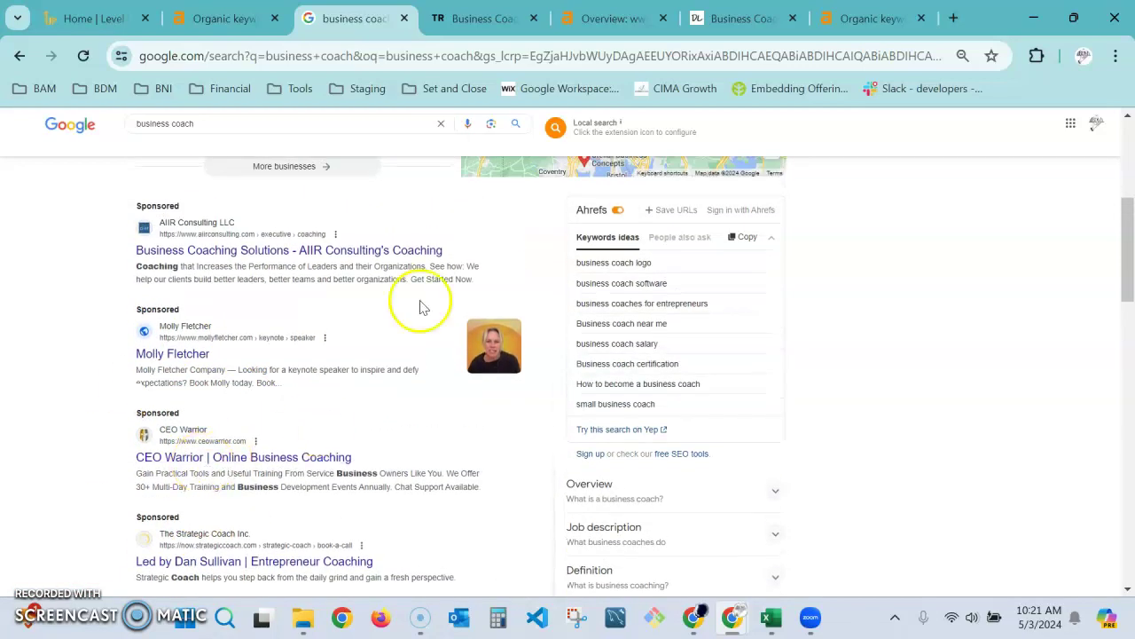
scroll(220, 515, up, 1)
scroll(220, 515, up, 1)
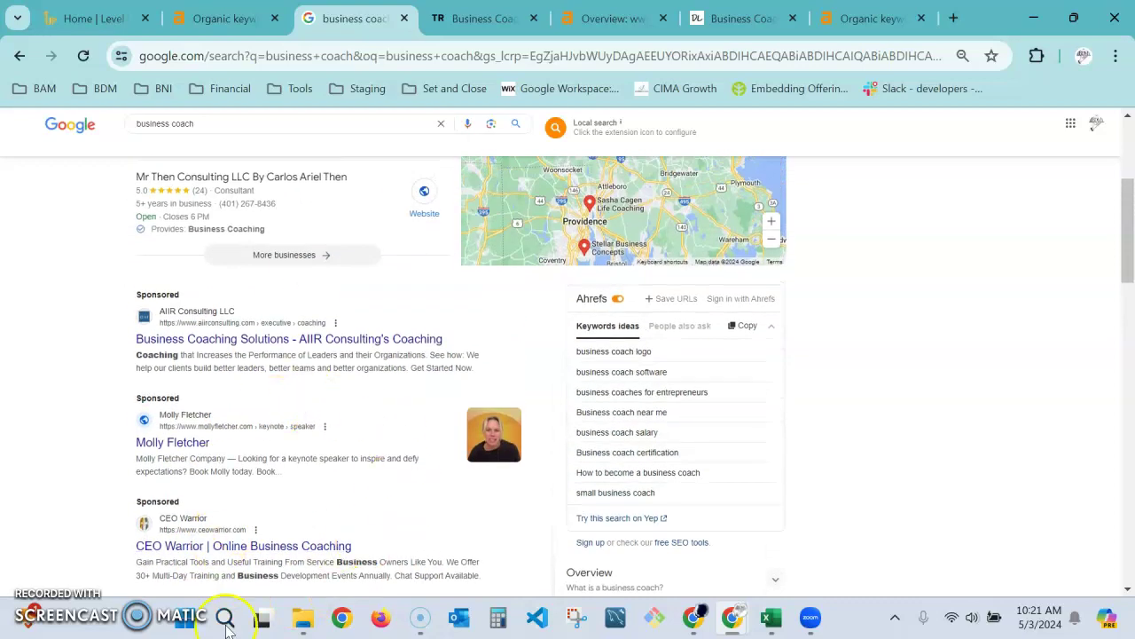
scroll(380, 461, up, 3)
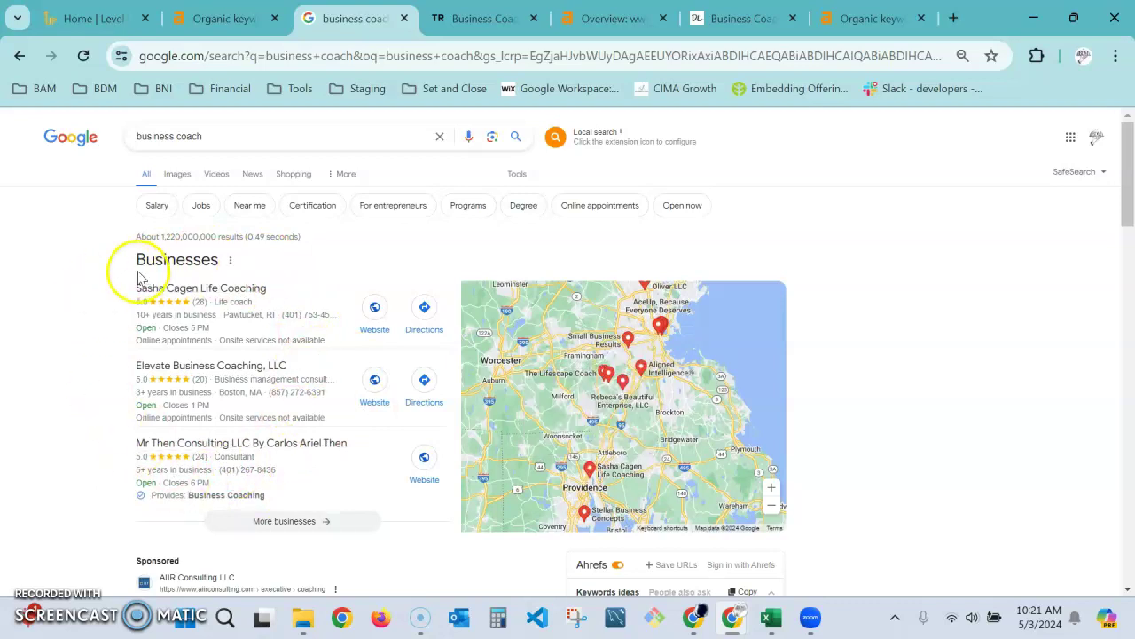
scroll(181, 372, down, 1)
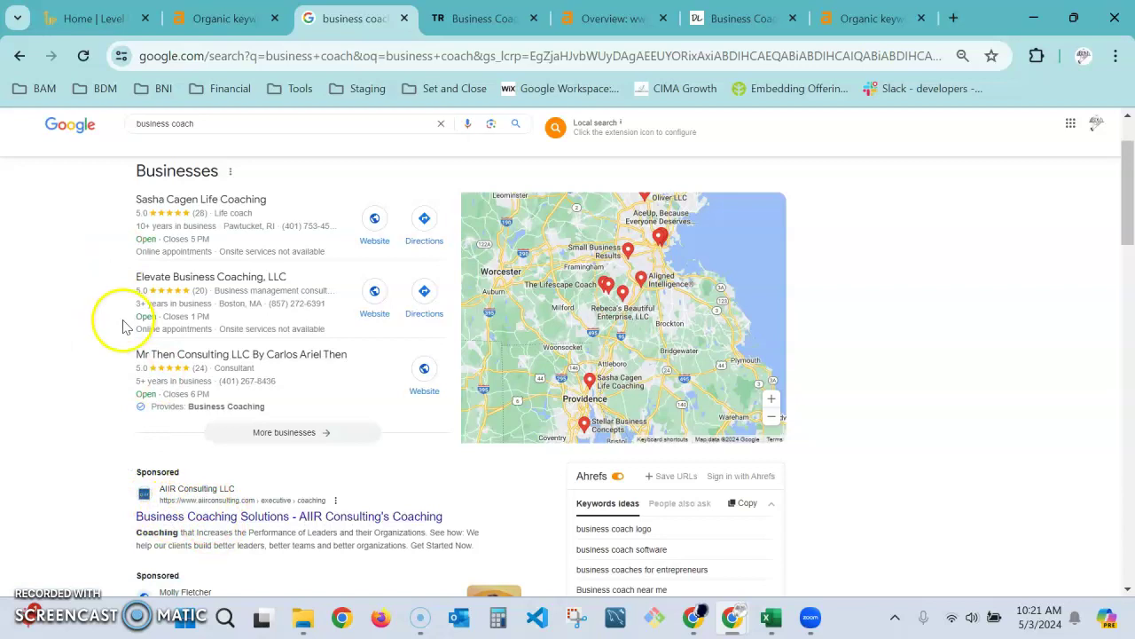
scroll(124, 337, up, 1)
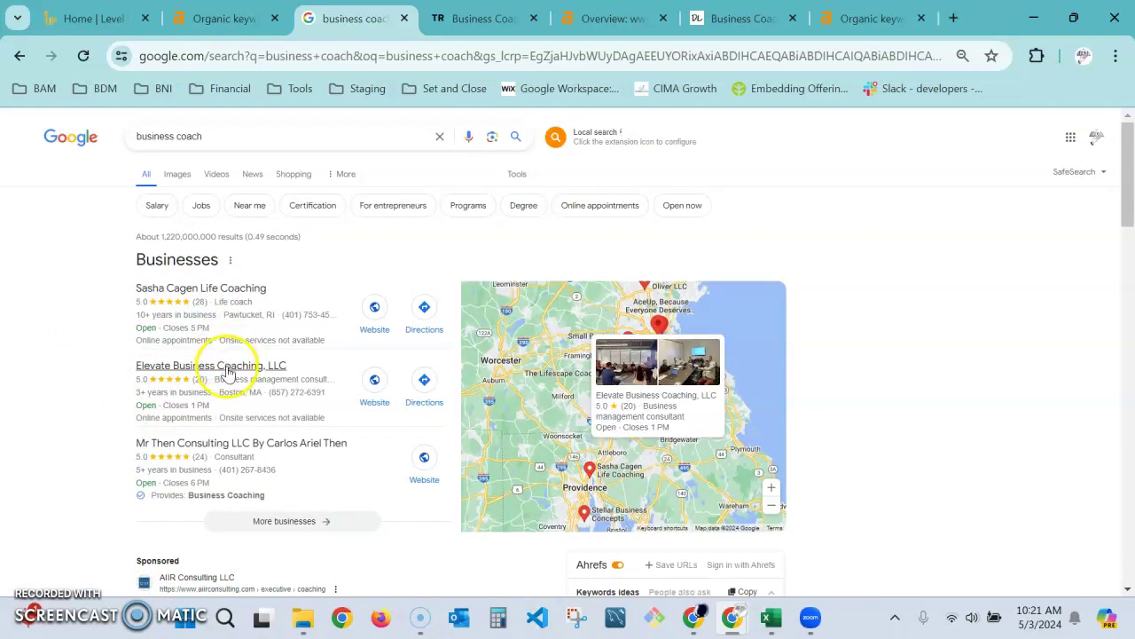
Step: Examine the numbered organic results for "business coach", from tonyrobbins.com through the ninth-ranked page, and return to the start of the results
scroll(93, 406, down, 12)
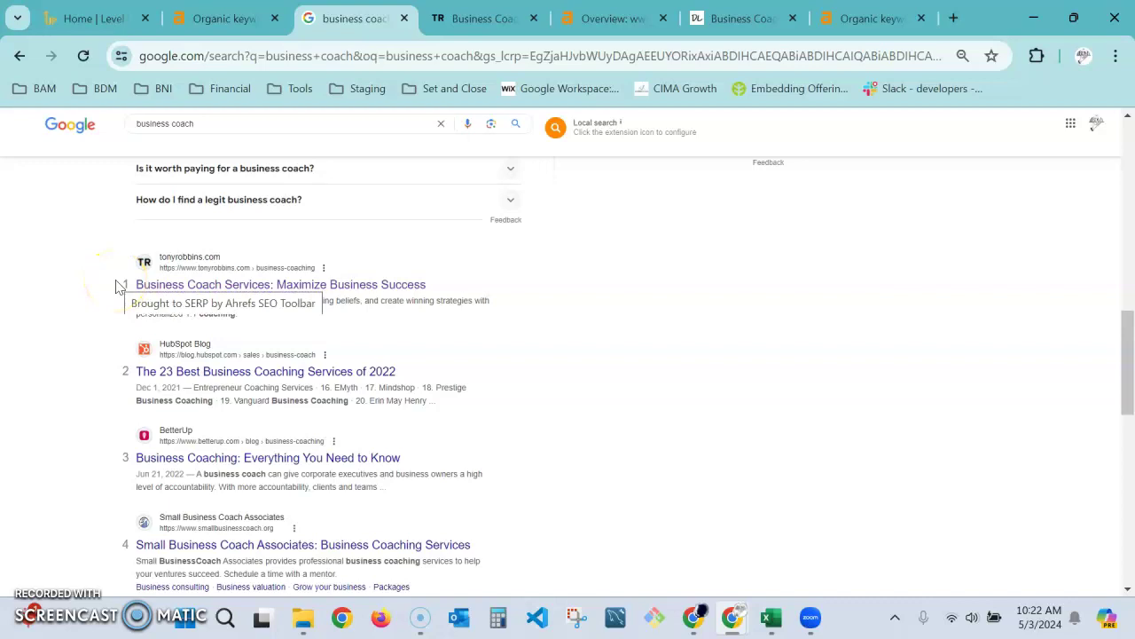
scroll(120, 287, down, 1)
scroll(120, 286, down, 4)
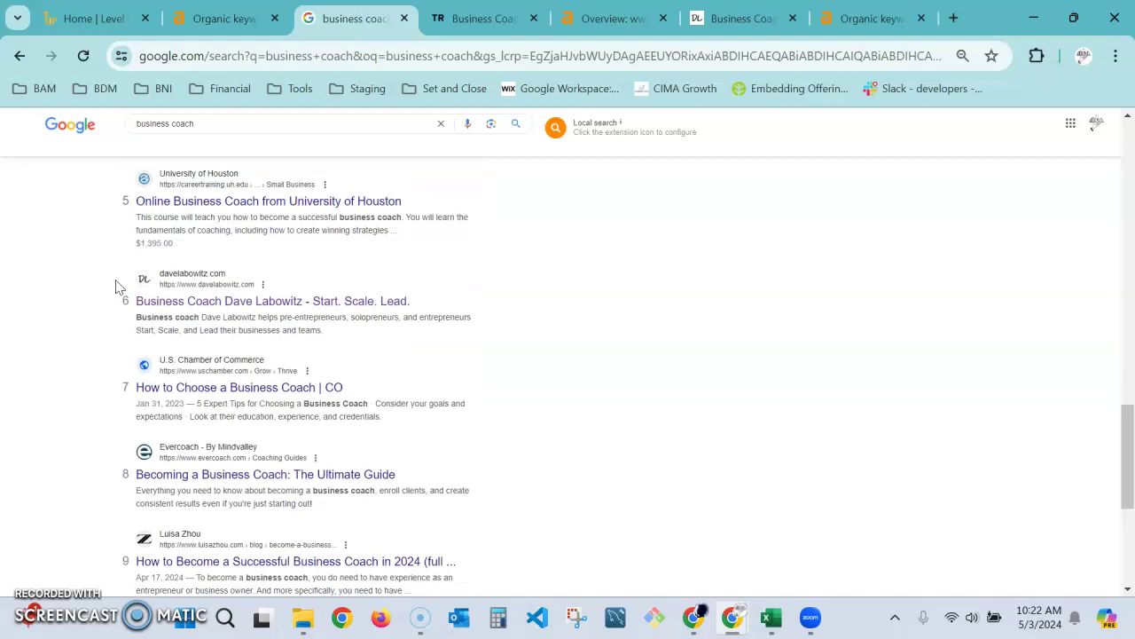
scroll(183, 380, up, 5)
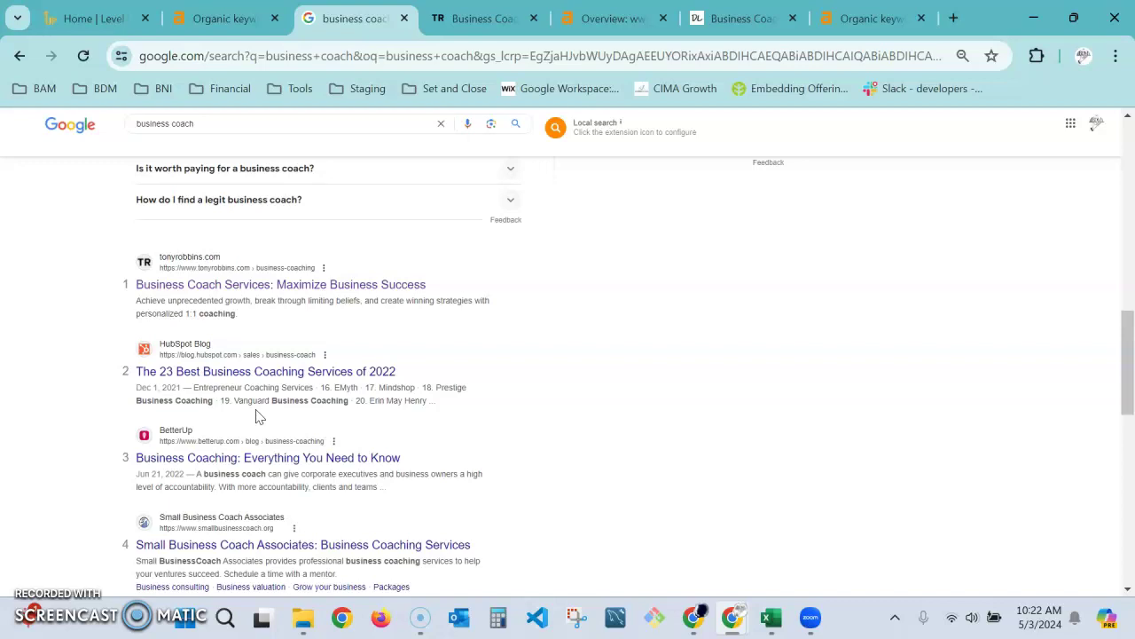
scroll(257, 415, down, 1)
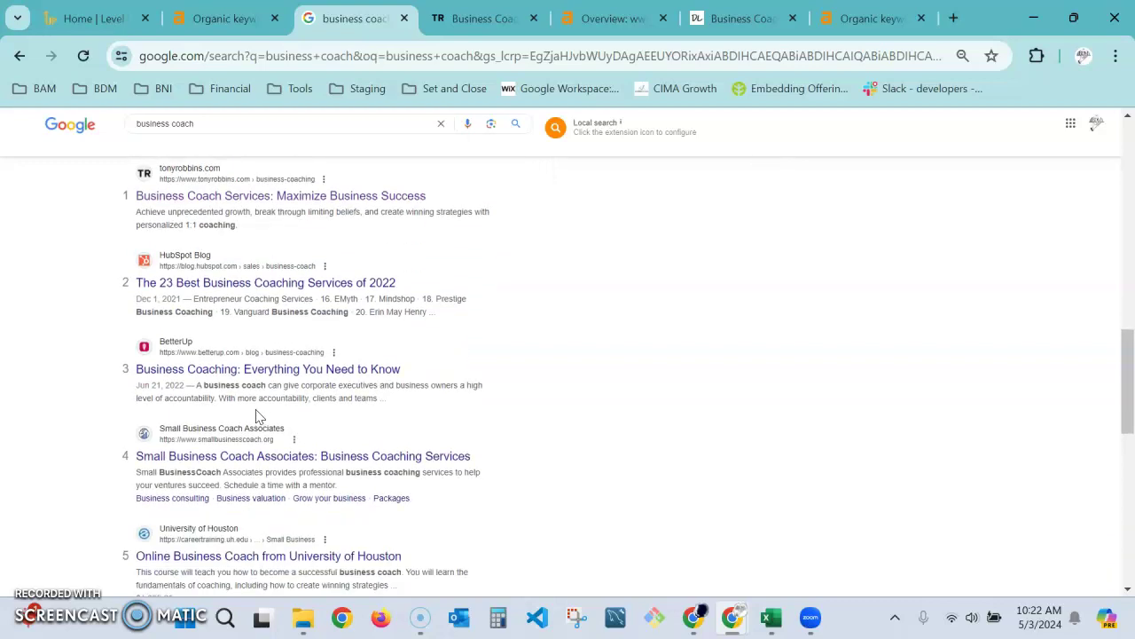
scroll(257, 414, up, 2)
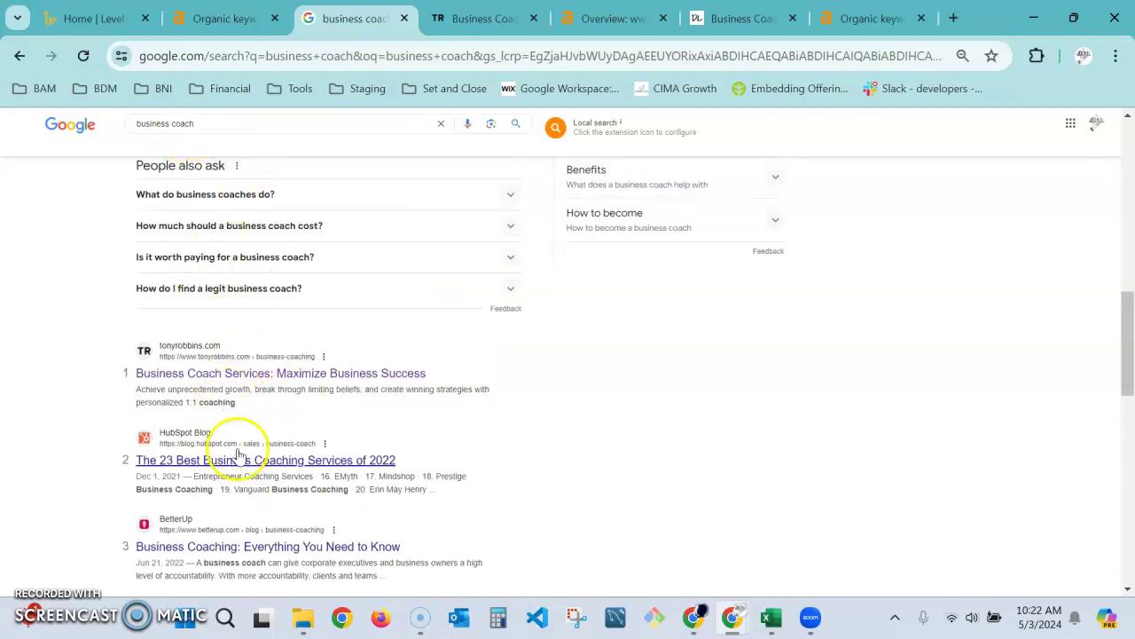
scroll(283, 519, up, 5)
scroll(226, 486, up, 2)
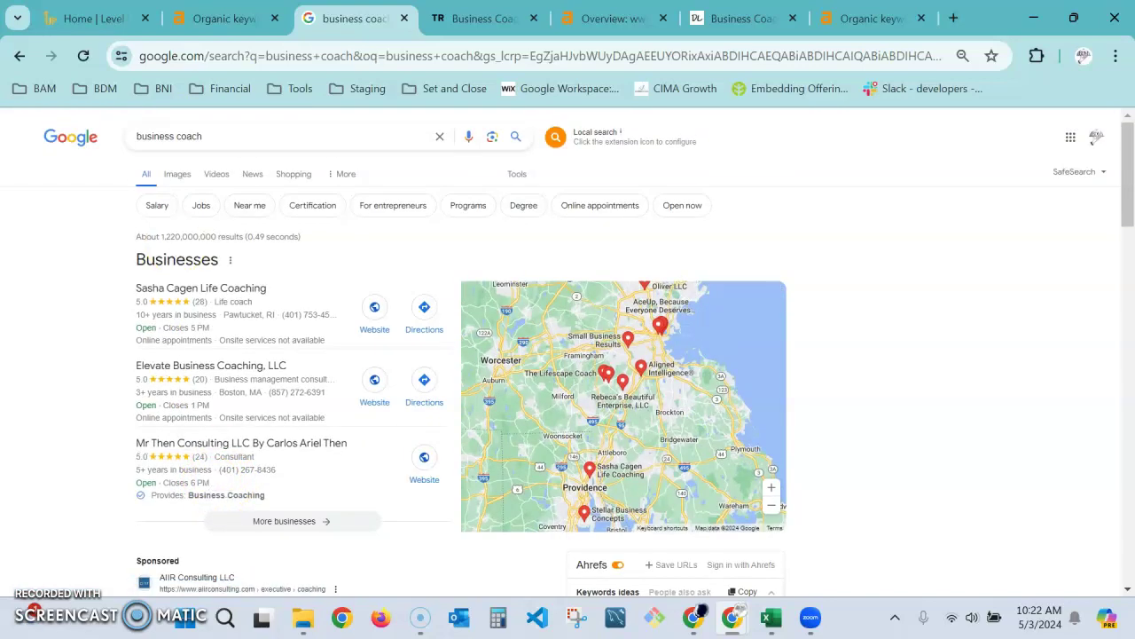
Step: Return to the level-up-coaching.com home page and review the Leaders, Teams and Organizations row and the "We'll Show You How" section
click(89, 18)
scroll(408, 361, up, 2)
scroll(409, 361, up, 9)
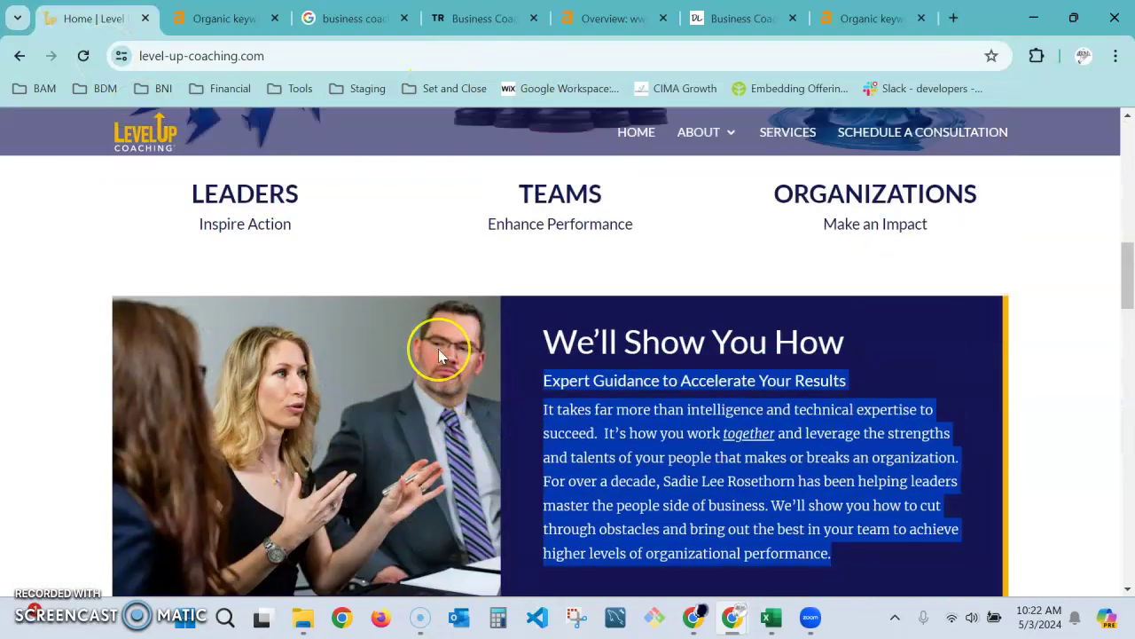
scroll(432, 316, down, 2)
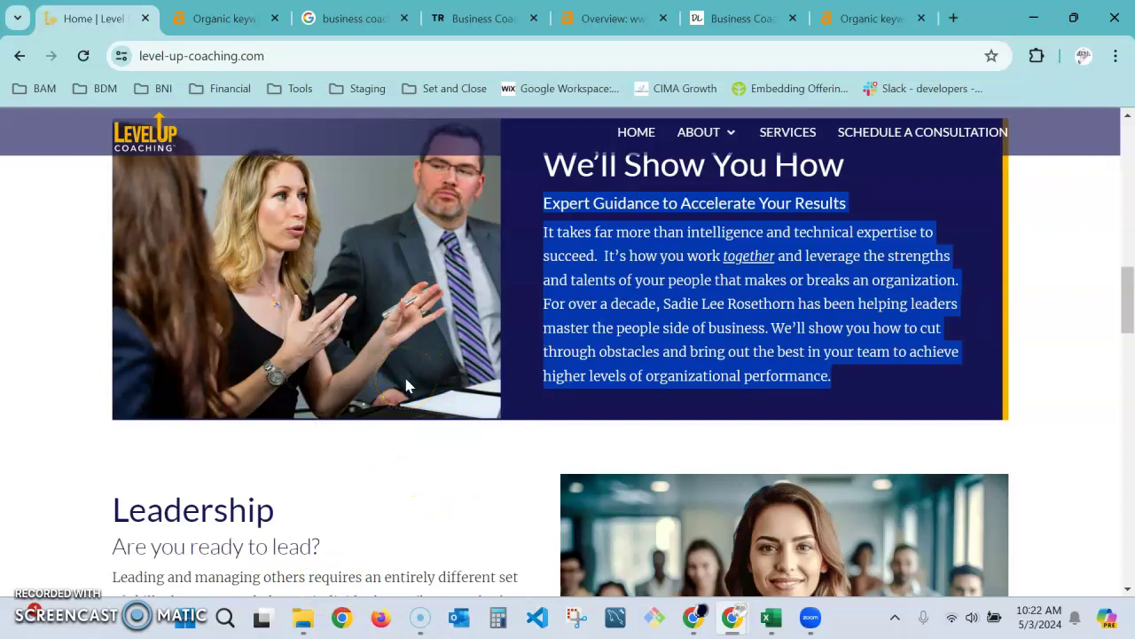
scroll(406, 385, up, 1)
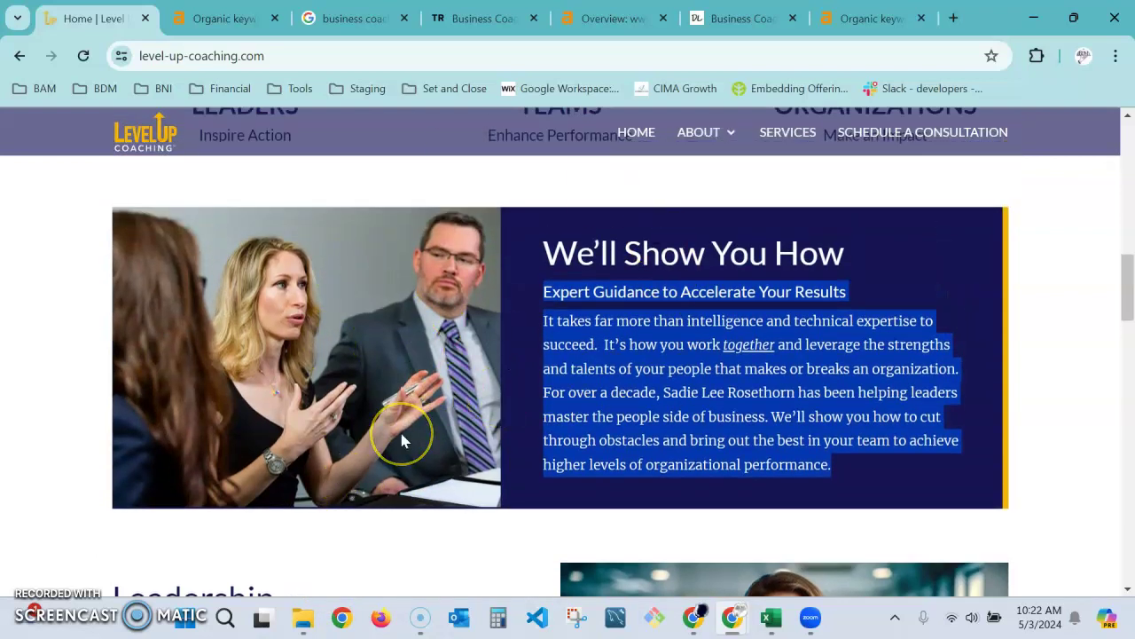
click(245, 550)
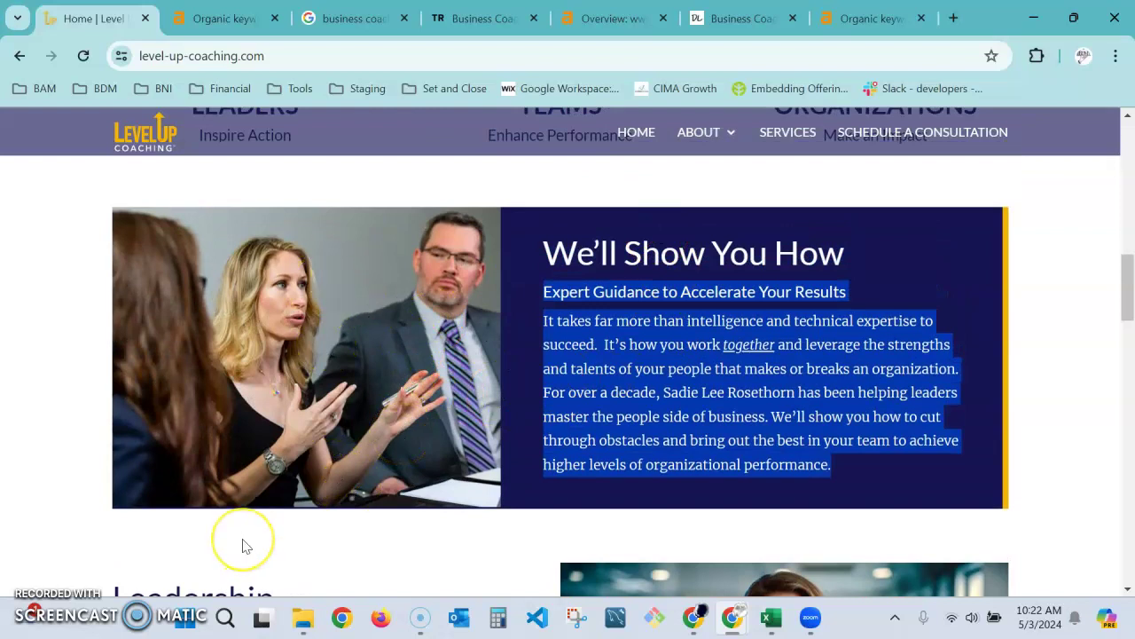